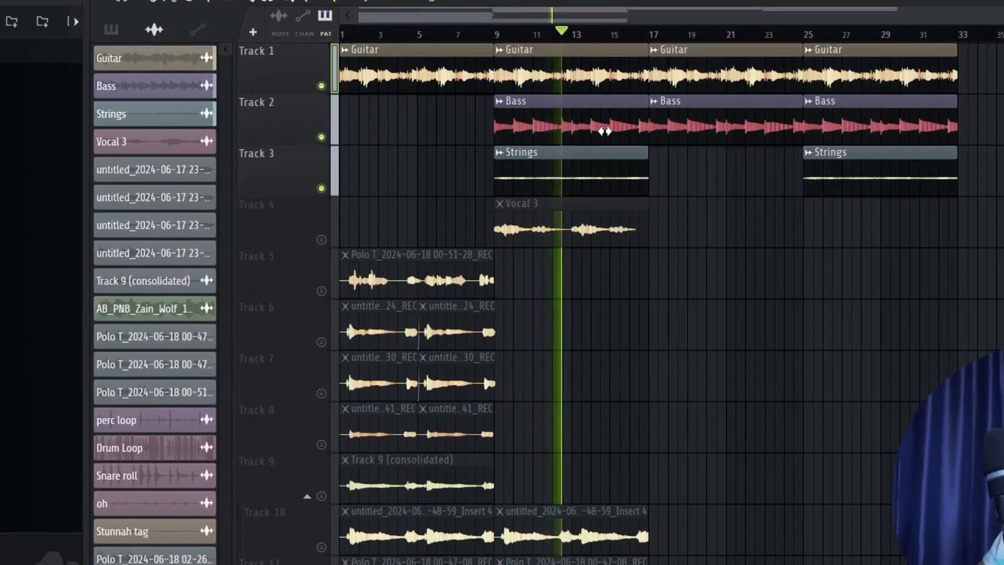
- Unmute Track 10 in the playlist and play the arrangement to audition its vocal clips
key("space")
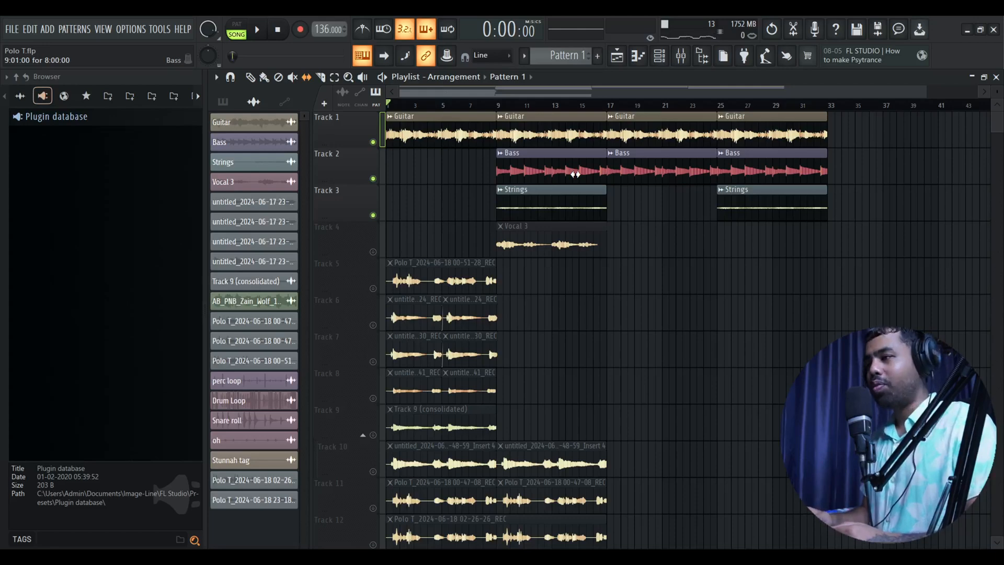
scroll(586, 238, "down", 3)
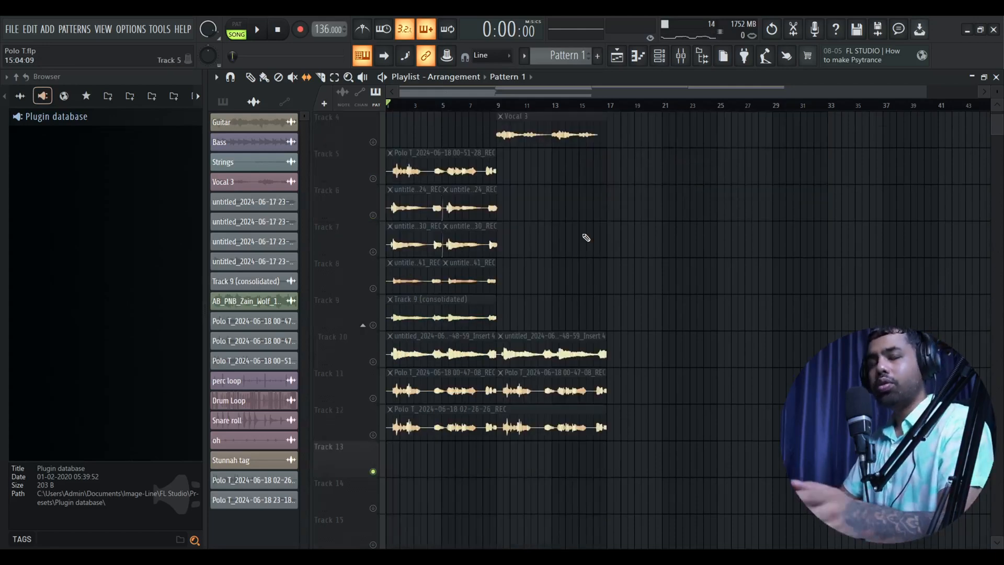
left_click(374, 362)
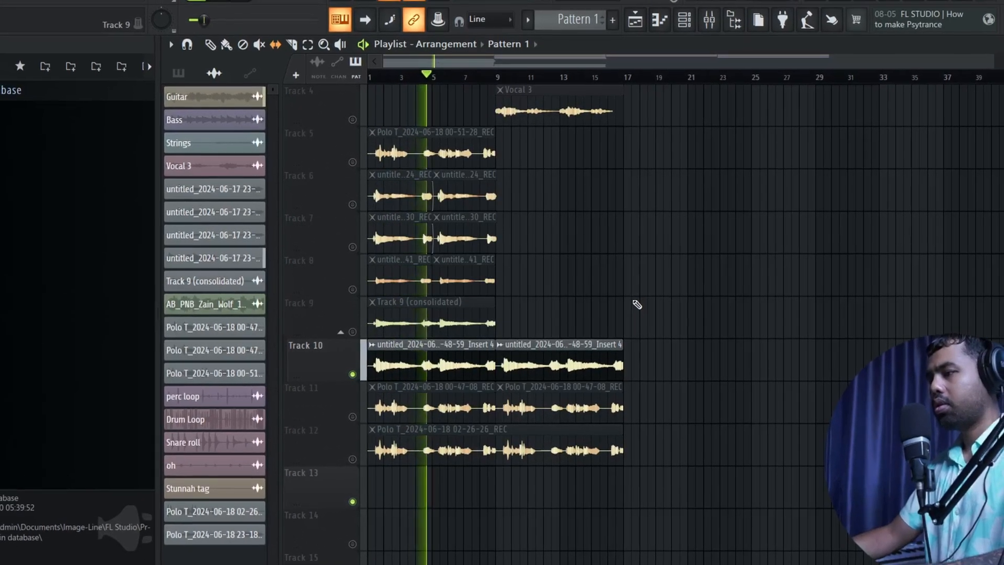
scroll(637, 313, "up", 3)
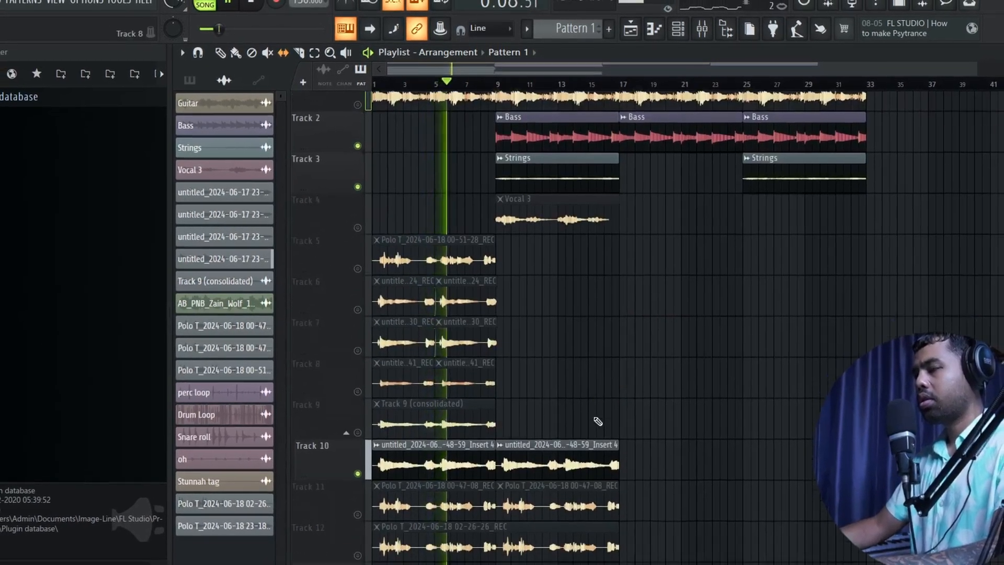
scroll(690, 345, "down", 4)
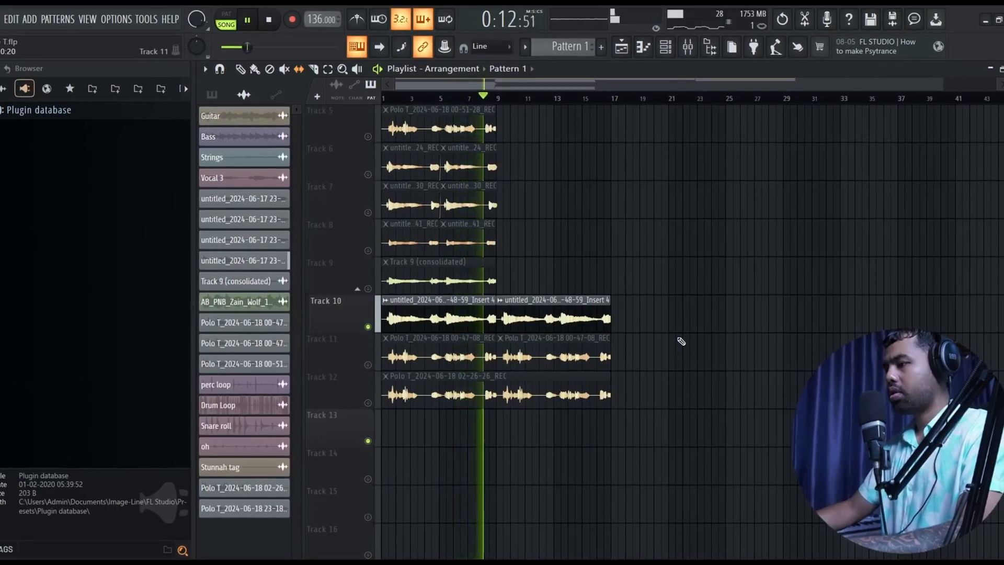
key("space")
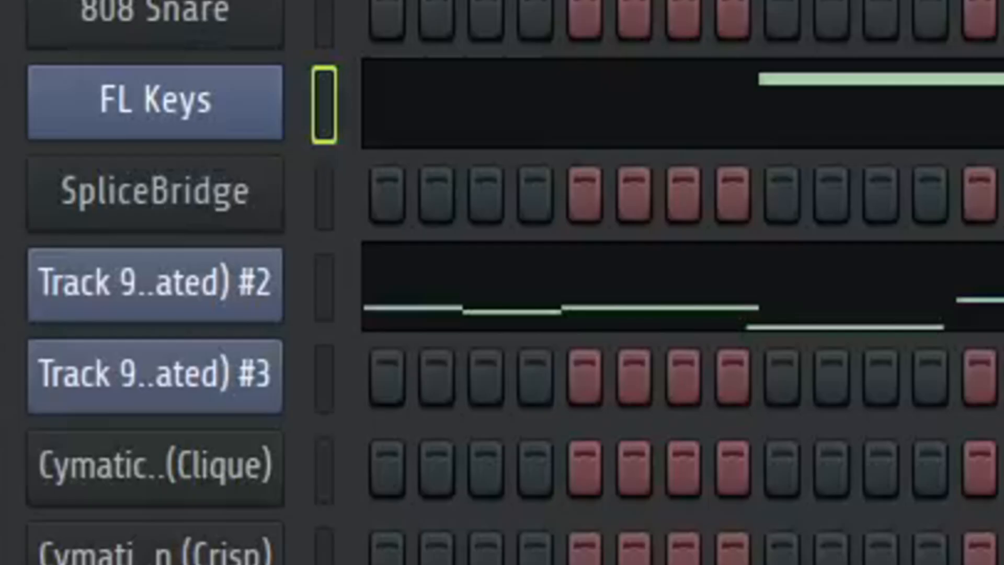
- Open the FL Keys notes in the piano roll and play the melody pattern
left_click(533, 131)
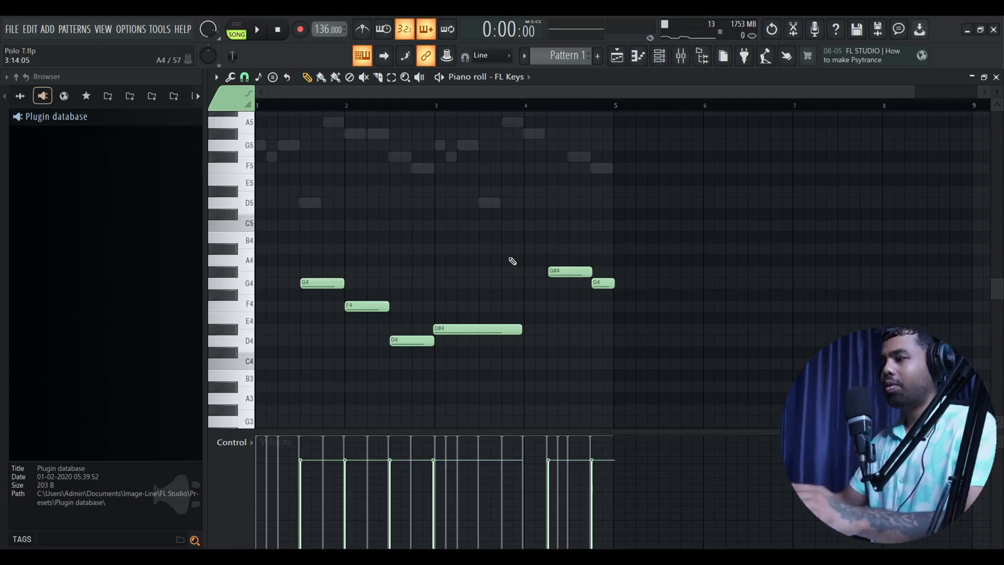
scroll(512, 260, "down", 3)
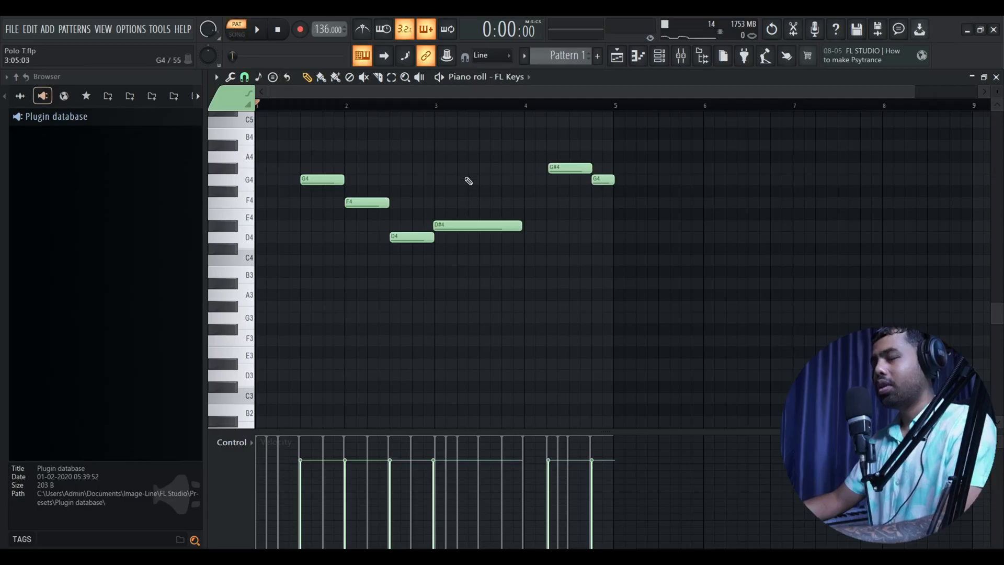
key("space")
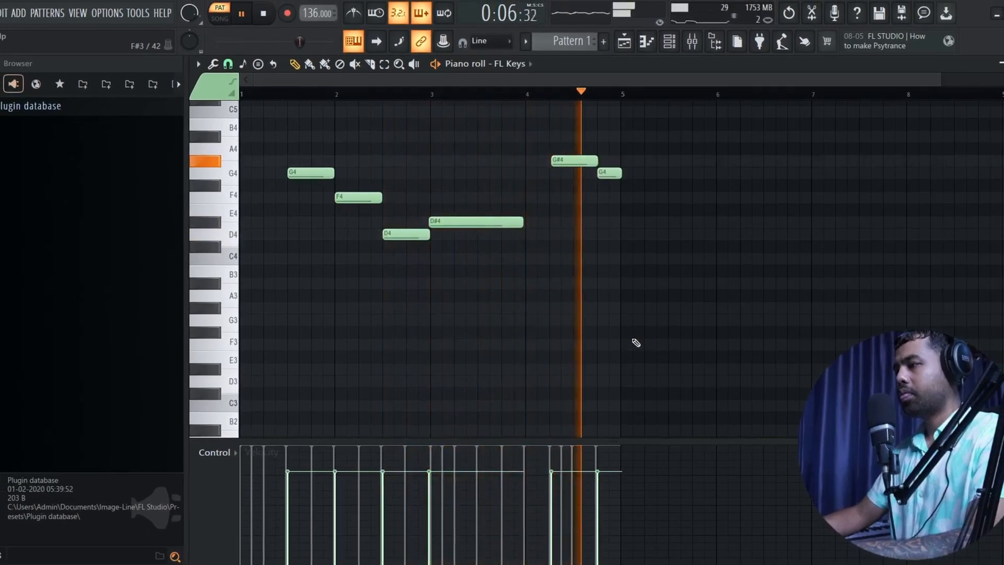
key("space")
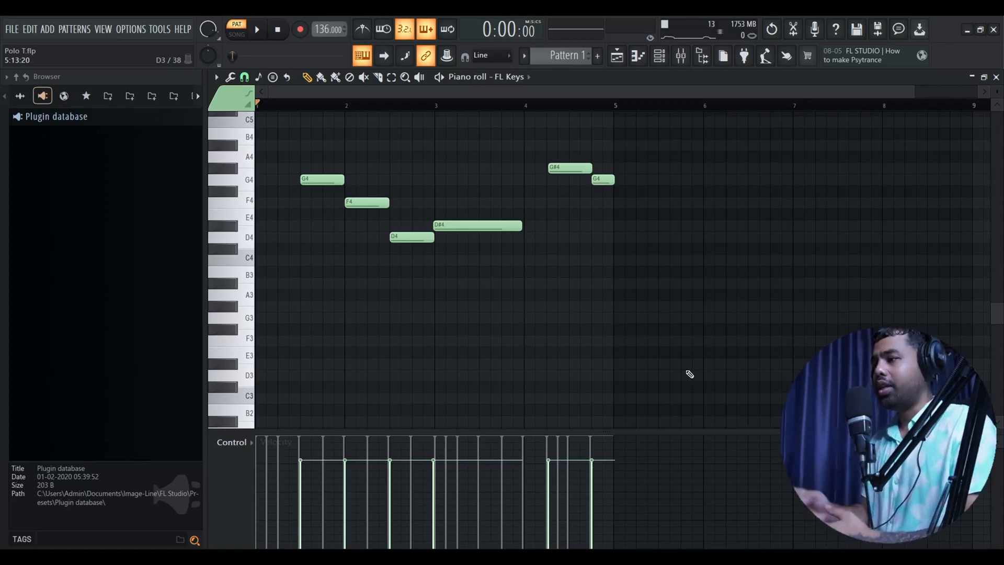
- Return to the playlist and listen to the recorded vocal layer on Track 6
left_click(637, 55)
scroll(523, 313, "up", 5)
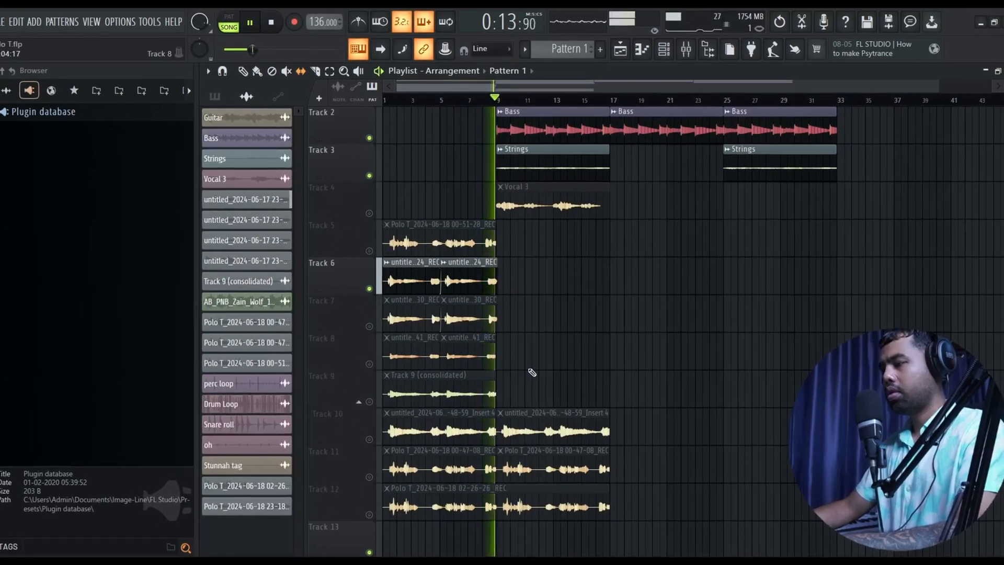
key("space")
scroll(394, 428, "down", 3)
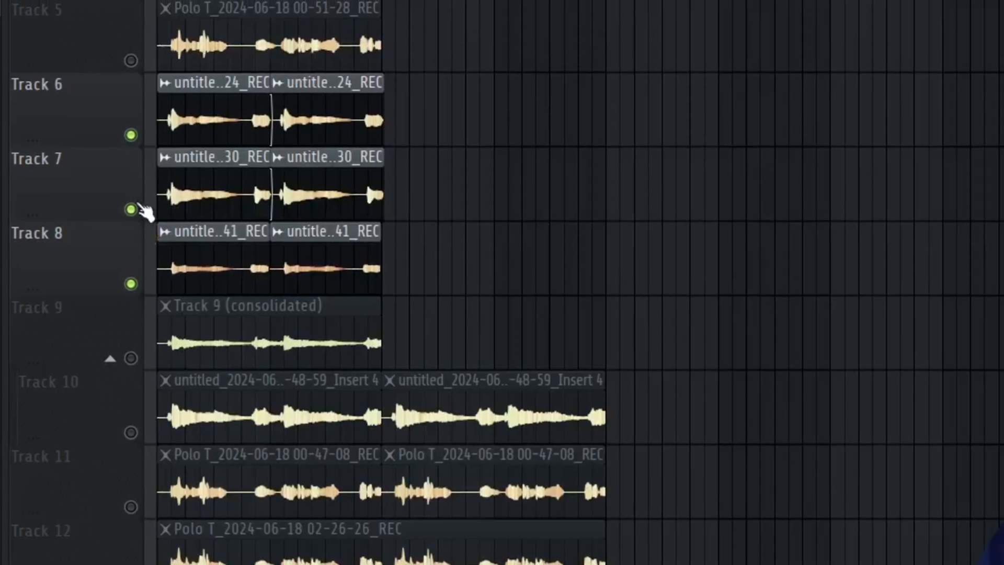
- Mute Tracks 7 and 6 to audition the vocal layer on Track 8 alone
left_click(131, 209)
left_click(131, 135)
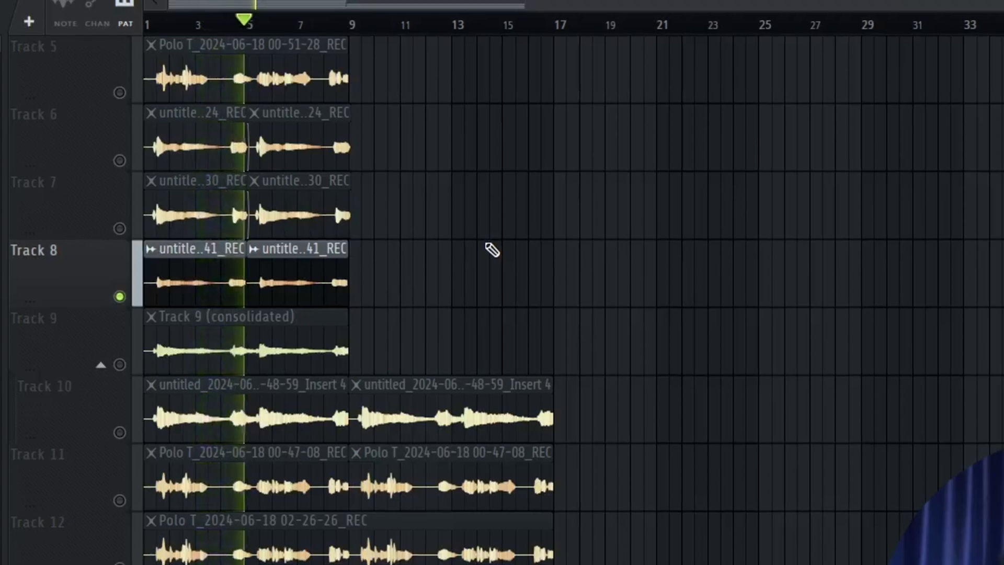
key("space")
- Unmute Tracks 7 and 6 and play them together with Track 8
left_click(120, 228)
left_click(119, 161)
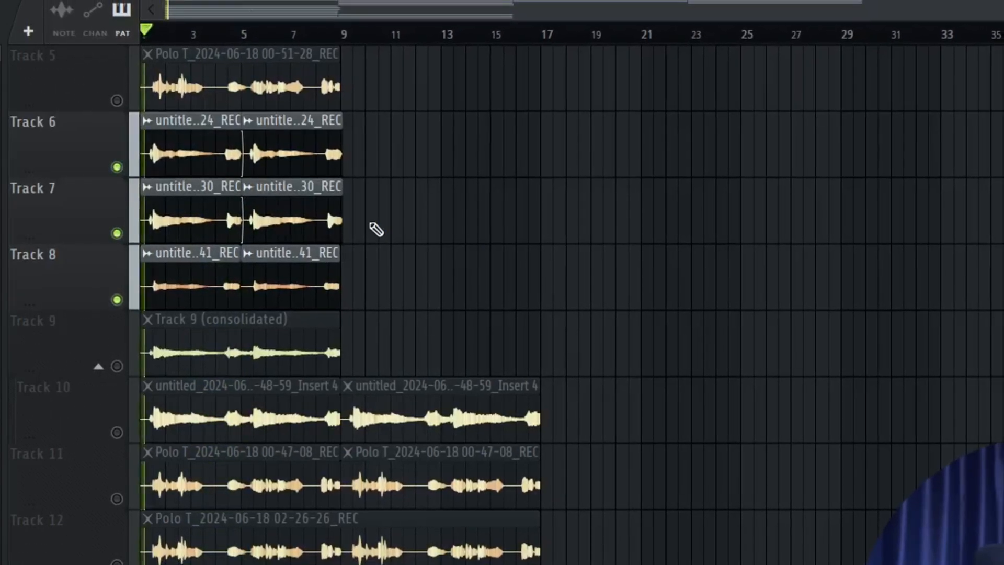
key("space")
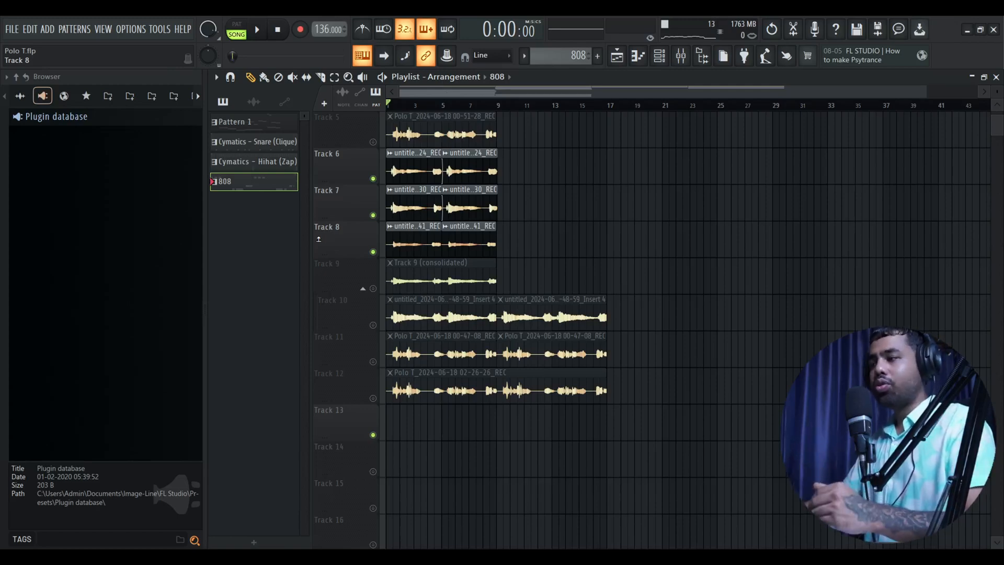
- Select Pattern 1, open its FL Keys notes in the piano roll and play the melody
left_click(659, 56)
scroll(550, 58, "up", 3)
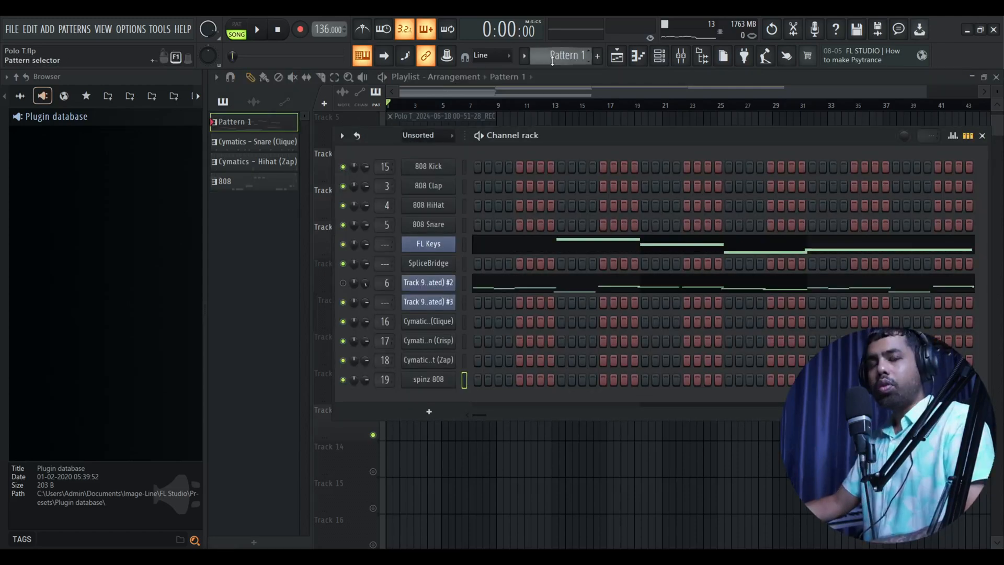
left_click(521, 247)
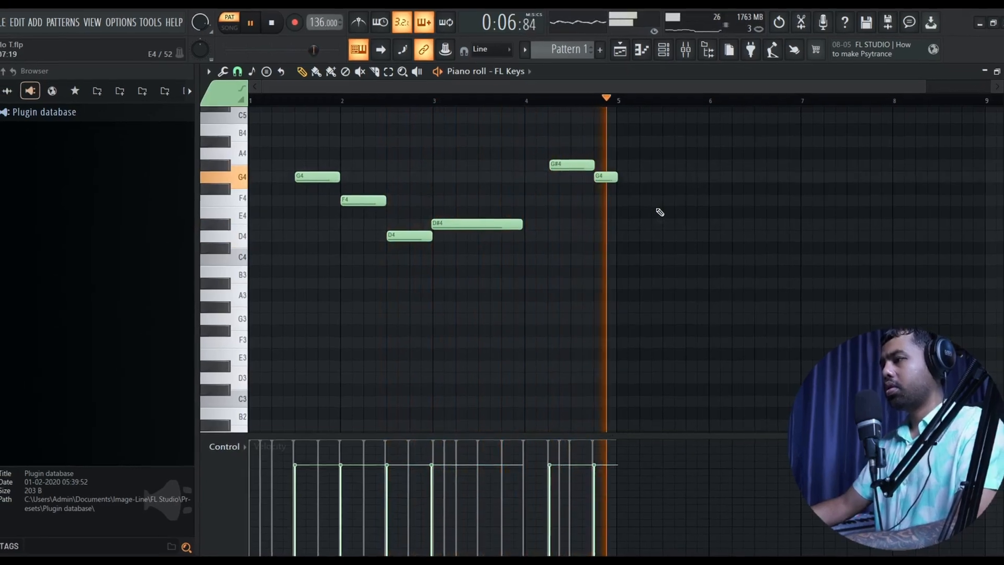
key("space")
- Duplicate all six melody notes three semitones higher, and correct the copied fourth note to G4 and the fifth to C5
left_click_drag(627, 287, 320, 142)
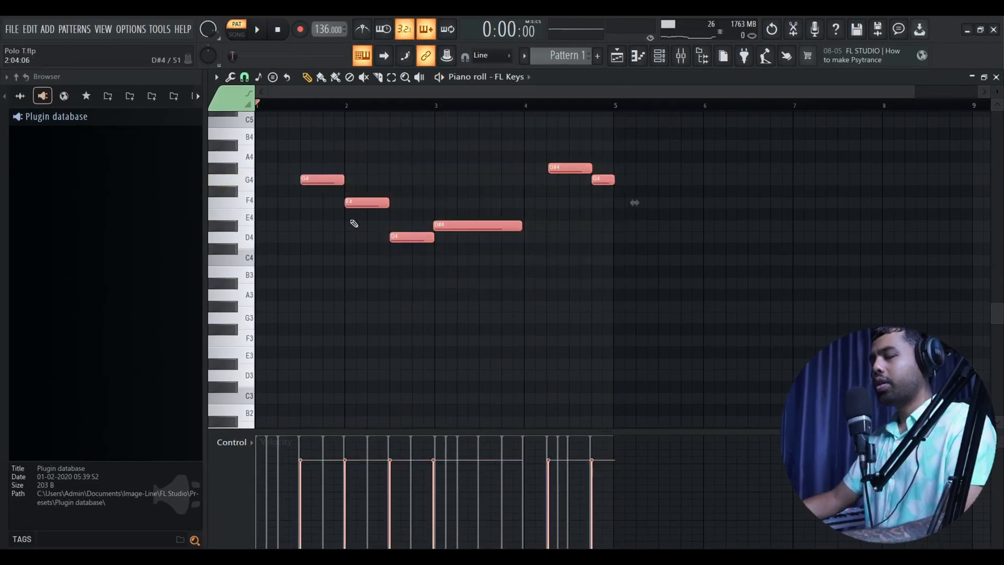
left_click_drag(316, 180, 318, 157)
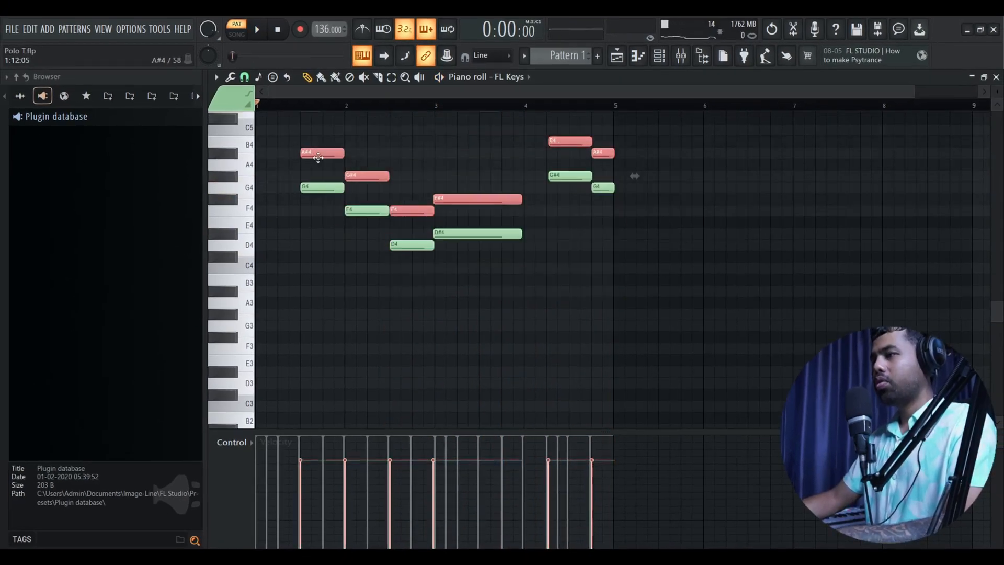
left_click_drag(410, 211, 461, 193)
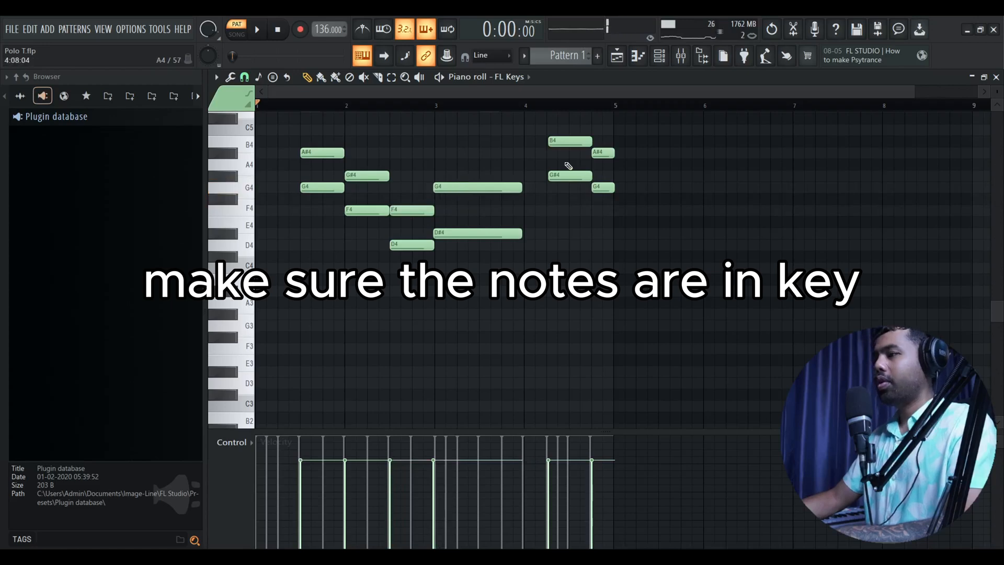
left_click_drag(569, 142, 569, 130)
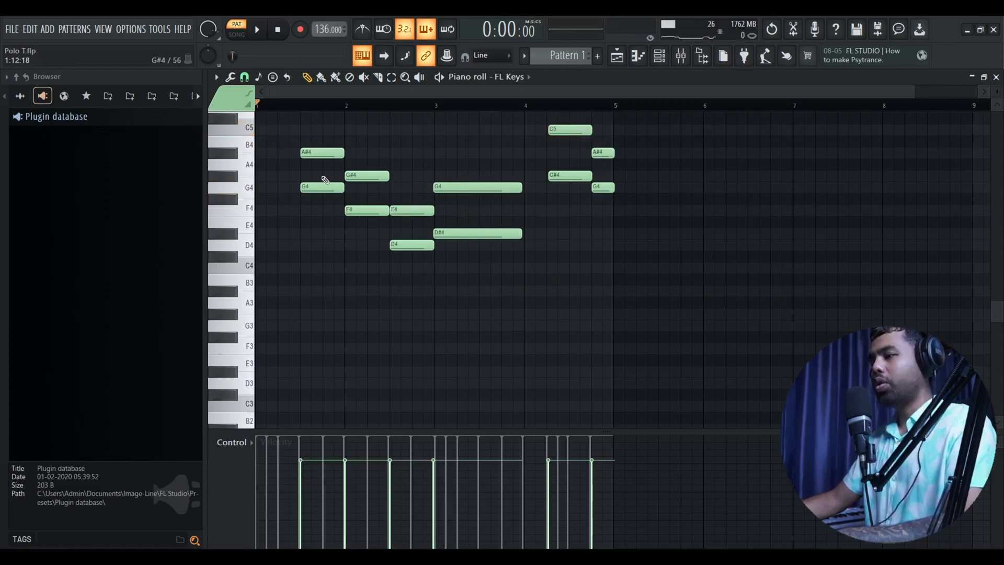
- Lower the velocity of the six original lower notes to zero and play only the higher harmony
left_click_drag(320, 179, 407, 267)
left_click_drag(454, 223, 457, 248)
left_click_drag(559, 161, 558, 203)
key("space")
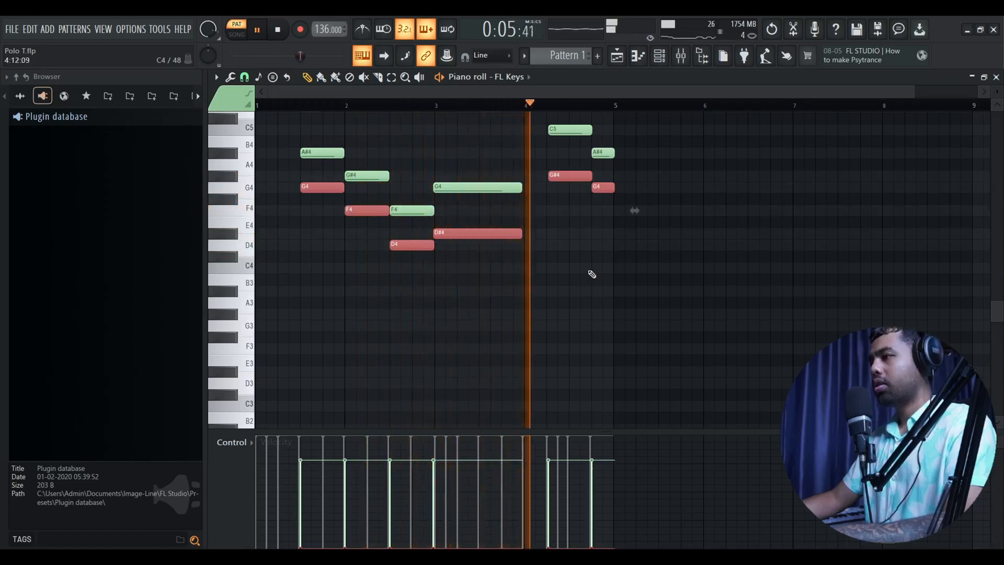
key("space")
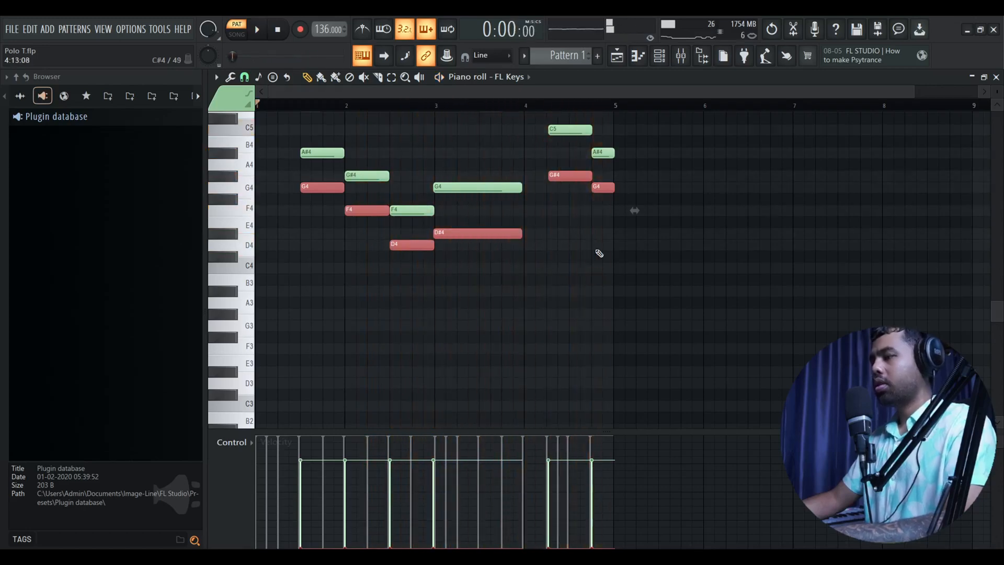
- View the playlist and reopen the FL Keys notes of Pattern 1 in the piano roll
left_click(625, 53)
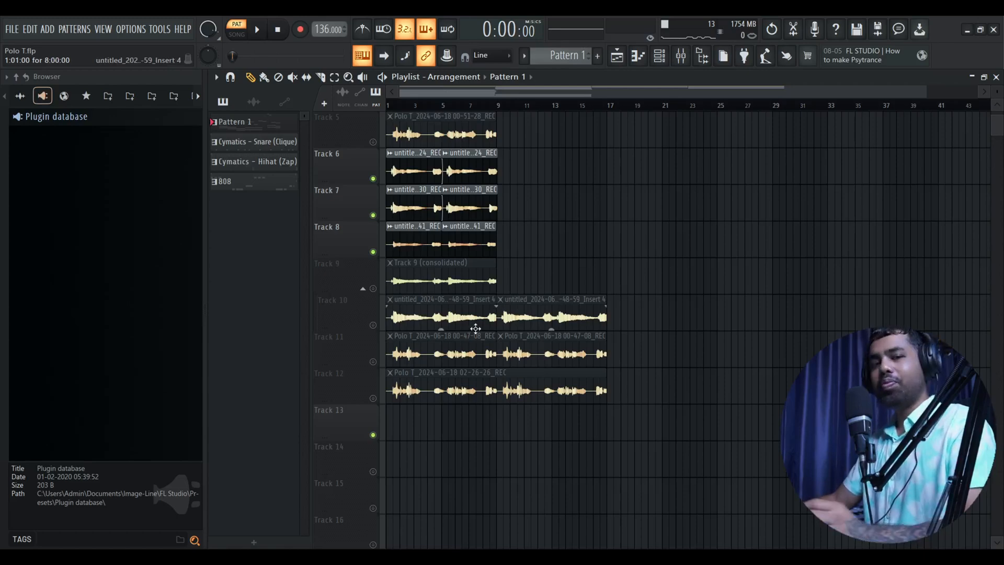
key("F6")
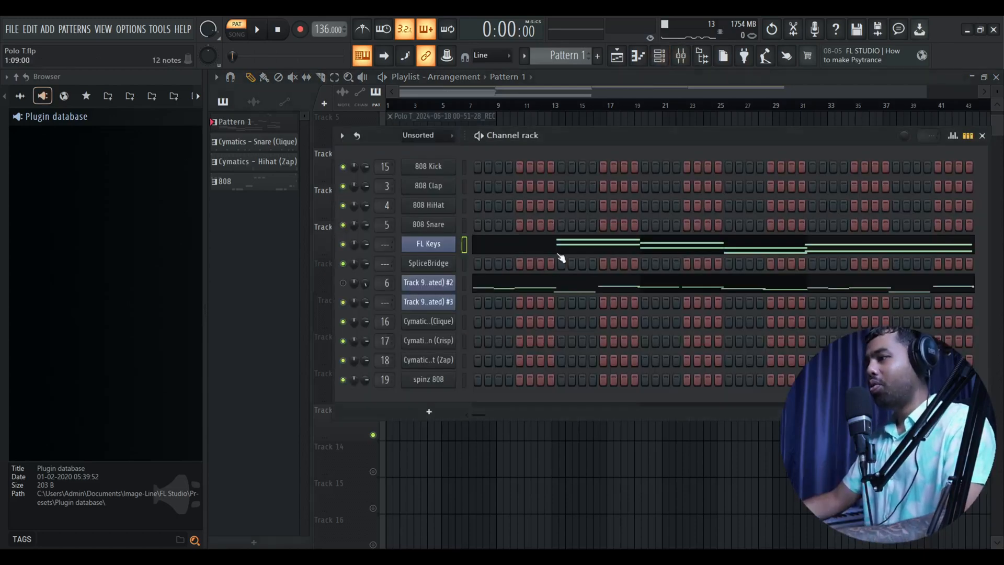
left_click(558, 252)
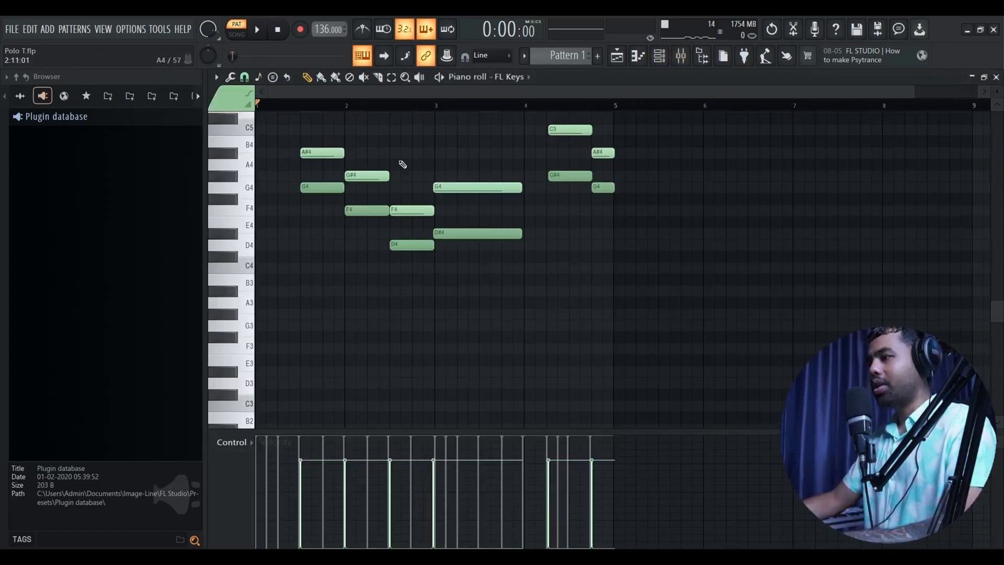
- Transpose the six upper harmony notes up four semitones and down two octaves, so the phrase starts on D3
left_click(314, 148, "ctrl+shift")
left_click(360, 173, "ctrl+shift")
left_click(408, 210, "ctrl+shift")
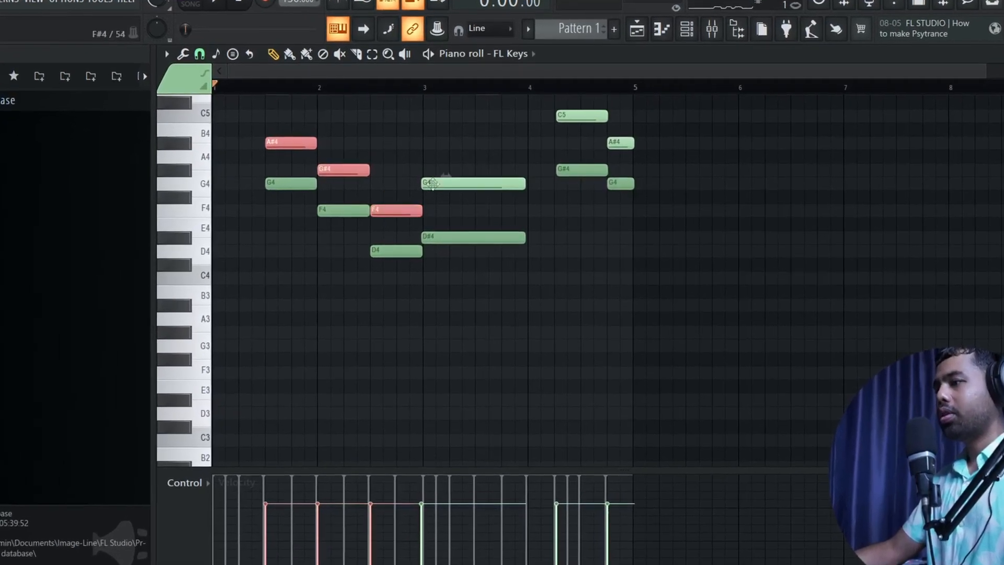
left_click(431, 183, "ctrl+shift")
left_click(581, 115, "ctrl+shift")
left_click(622, 143, "ctrl+shift")
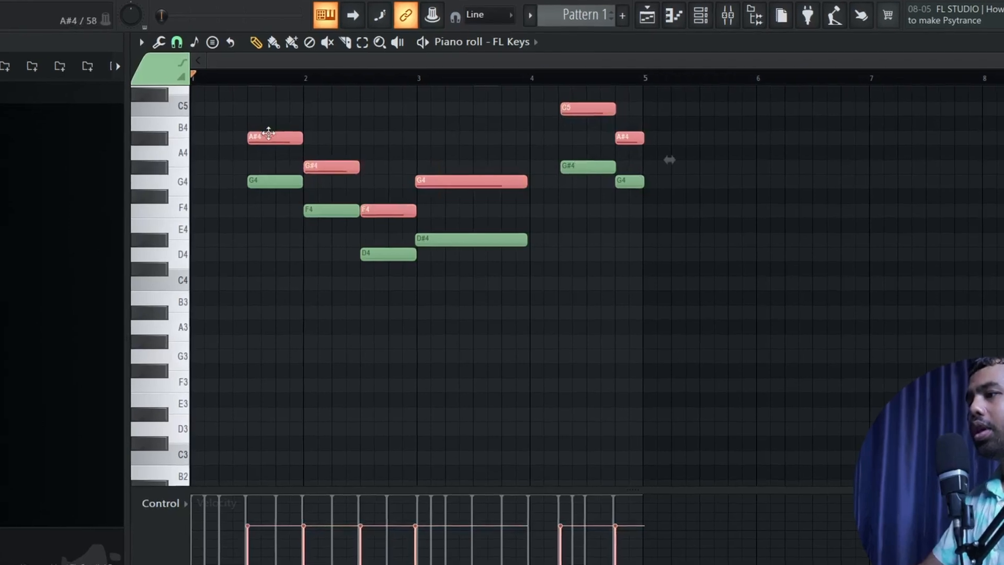
left_click_drag(269, 135, 257, 179)
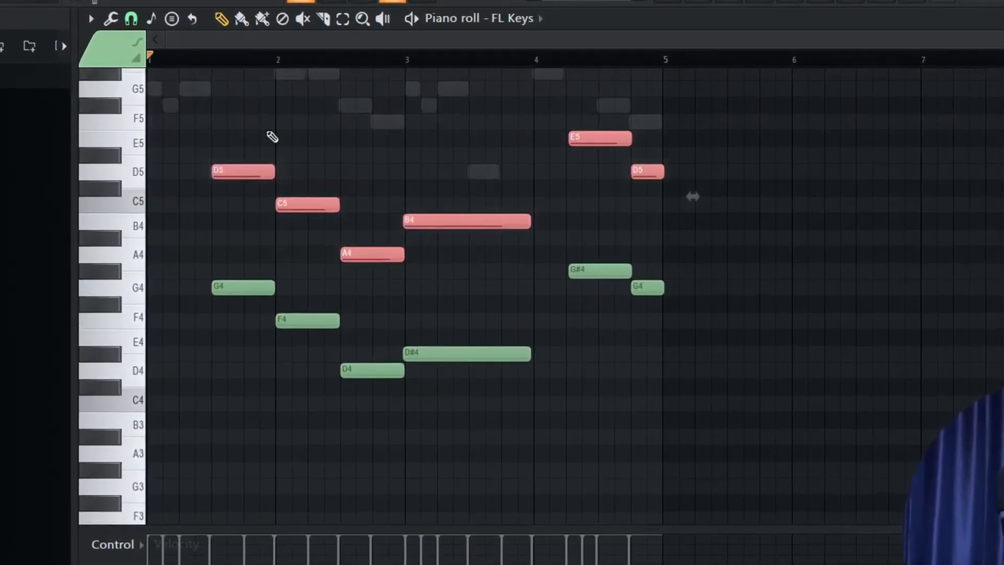
key("ctrl+Down")
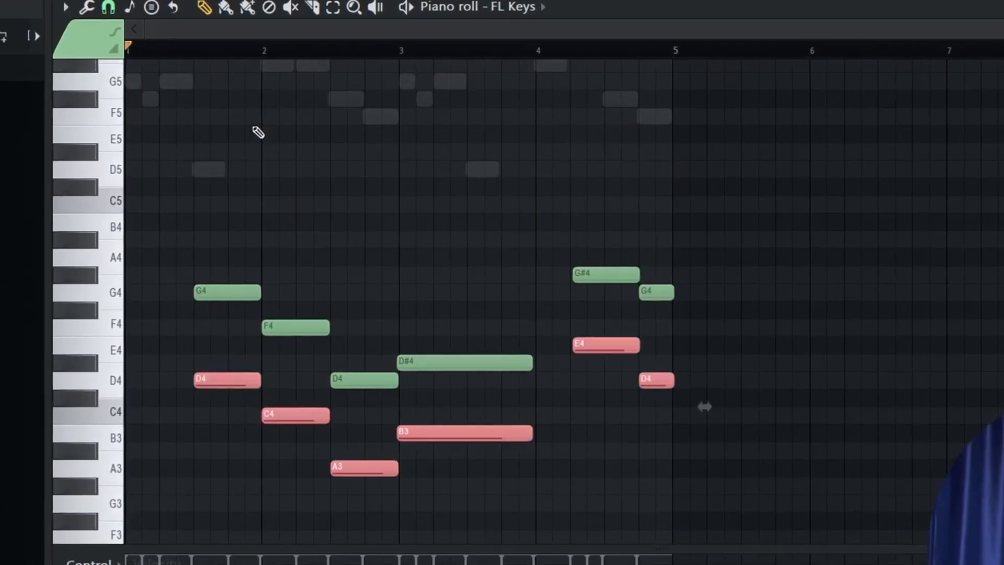
key("ctrl+Down")
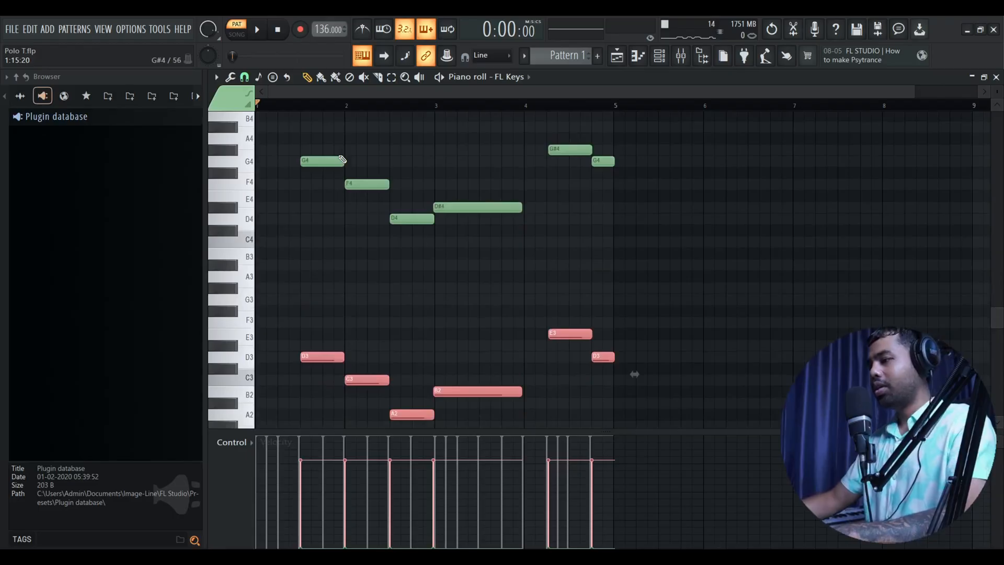
- Bring the low harmony into key by setting its third note to G#2, fourth to A#2, fifth to F3 and sixth to D#3
scroll(298, 483, "down", 2)
left_click(344, 543)
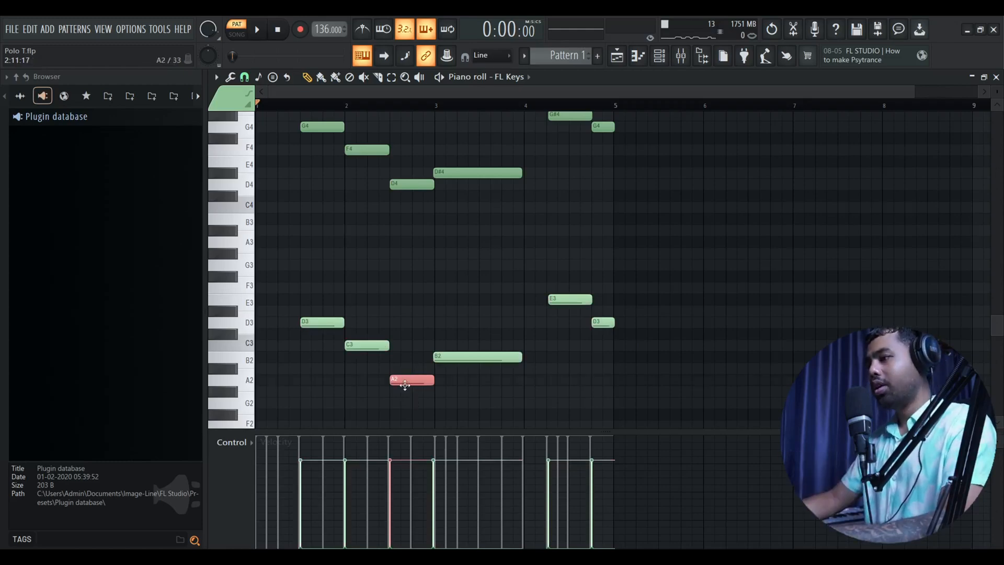
mouse_move(405, 385)
left_mouse_down()
mouse_move(408, 373)
mouse_move(458, 346)
mouse_move(457, 369)
mouse_move(411, 395)
left_mouse_up()
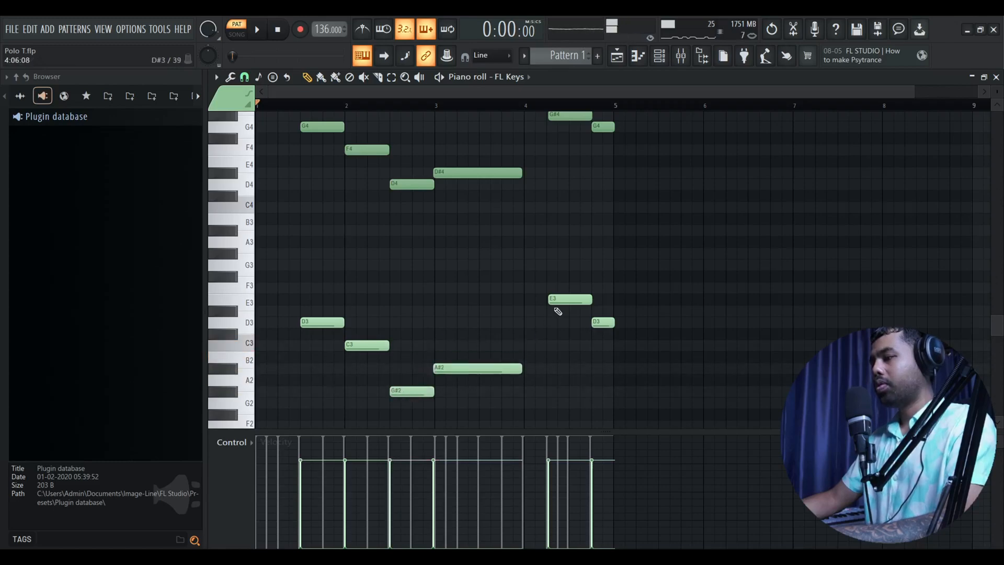
mouse_move(555, 301)
left_mouse_down()
mouse_move(557, 320)
mouse_move(558, 285)
left_mouse_up()
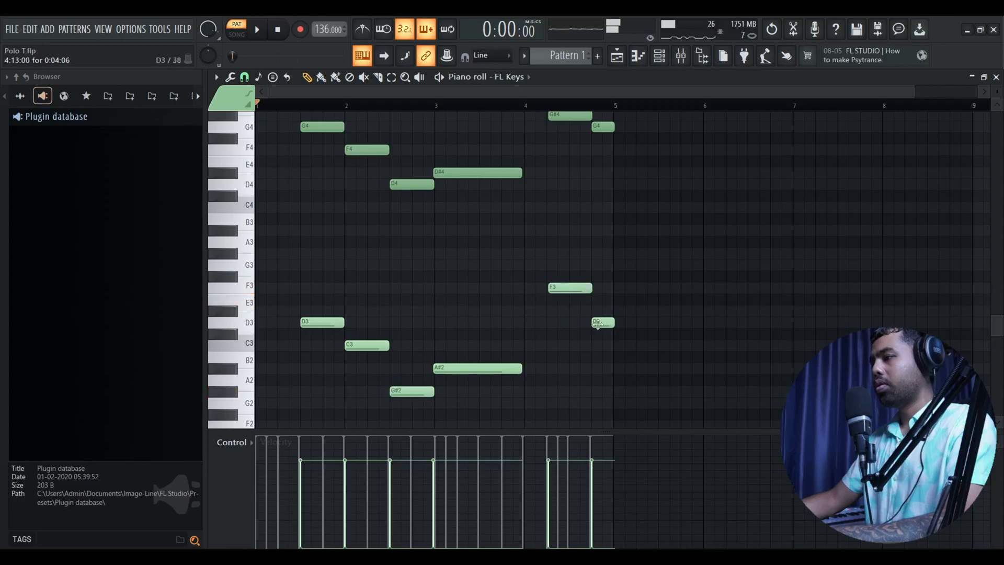
left_click_drag(603, 322, 603, 311)
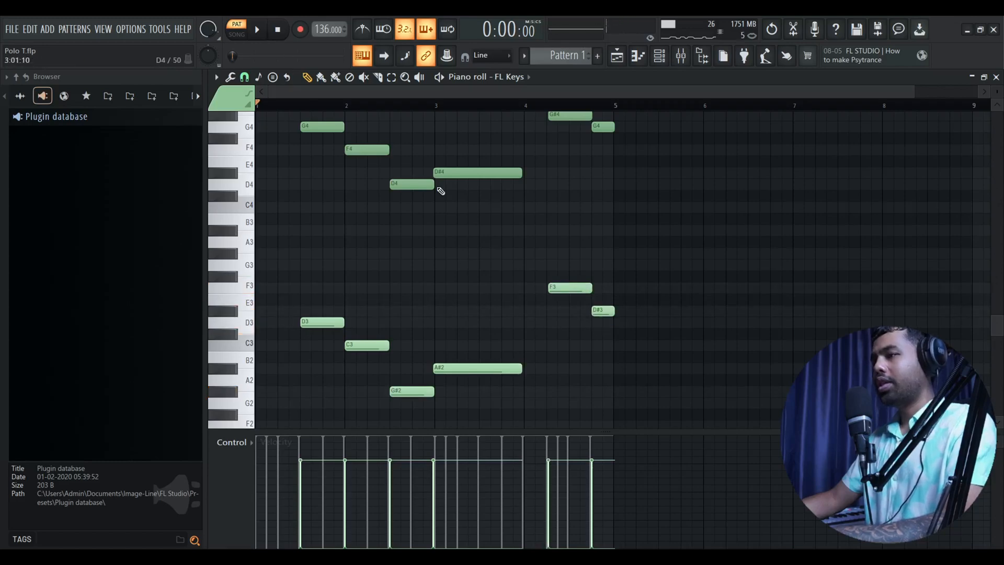
- Play the FL Keys pattern from the first note in bar 1 to hear the low harmony
left_click(302, 104)
key("space")
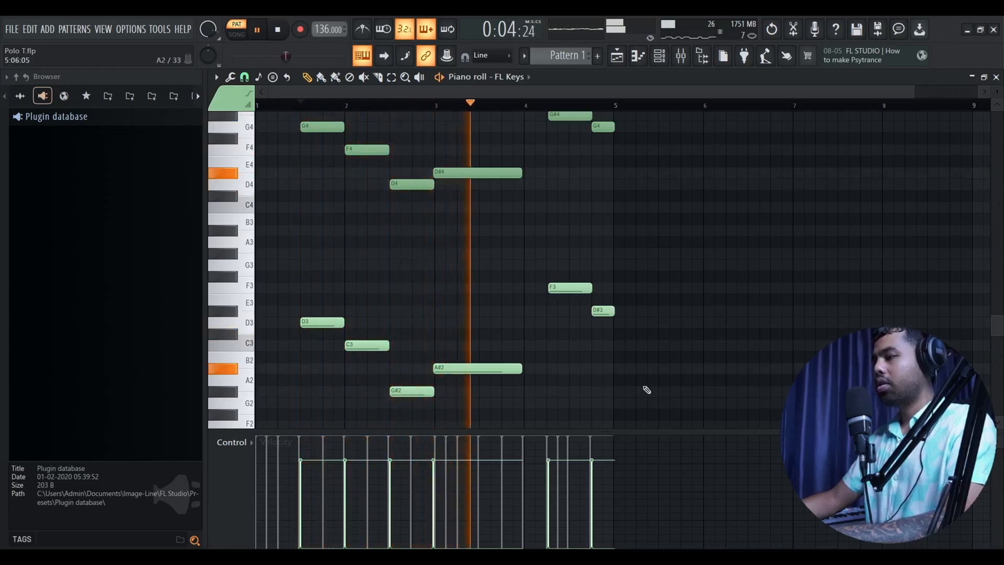
key("space")
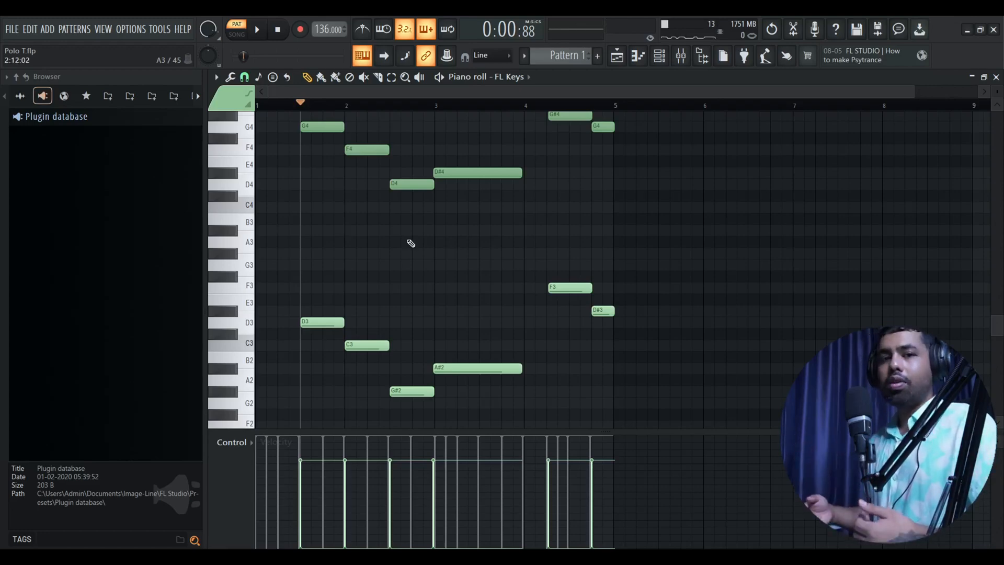
- Play the recorded harmony takes on Tracks 6 to 8 in the playlist and mute all three tracks
key("F5")
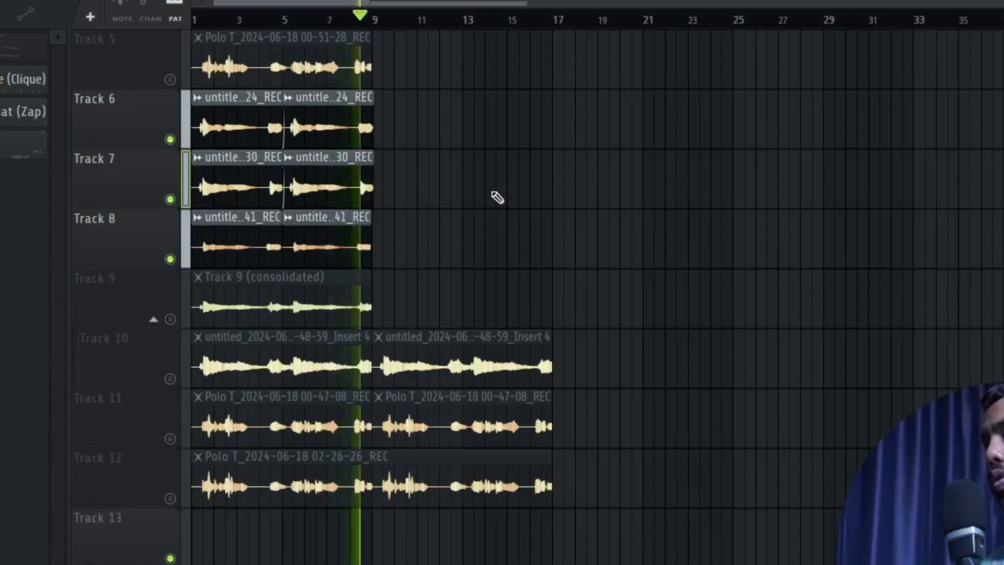
key("space")
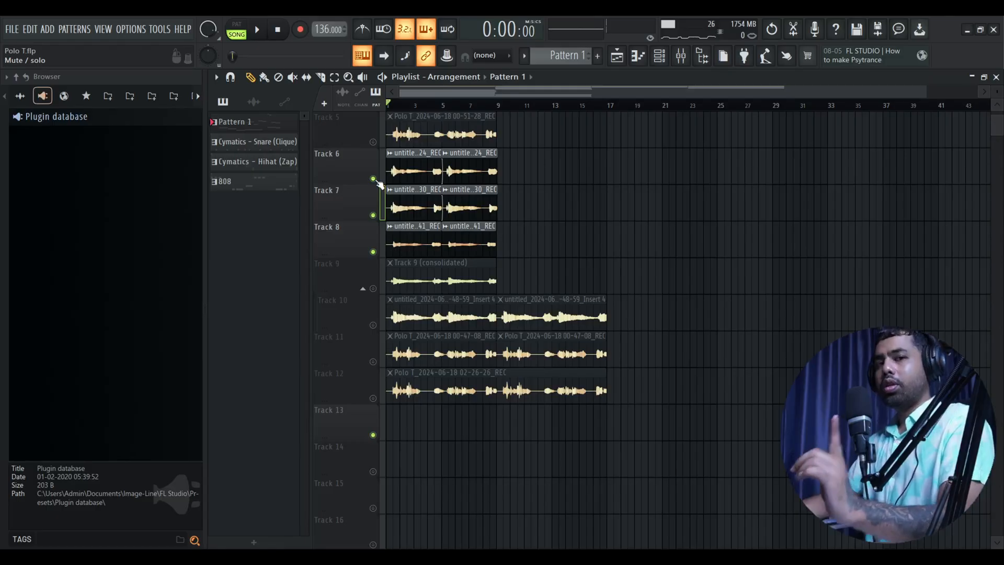
left_click(176, 141)
left_click(373, 216)
left_click(373, 252)
scroll(686, 321, "up", 1)
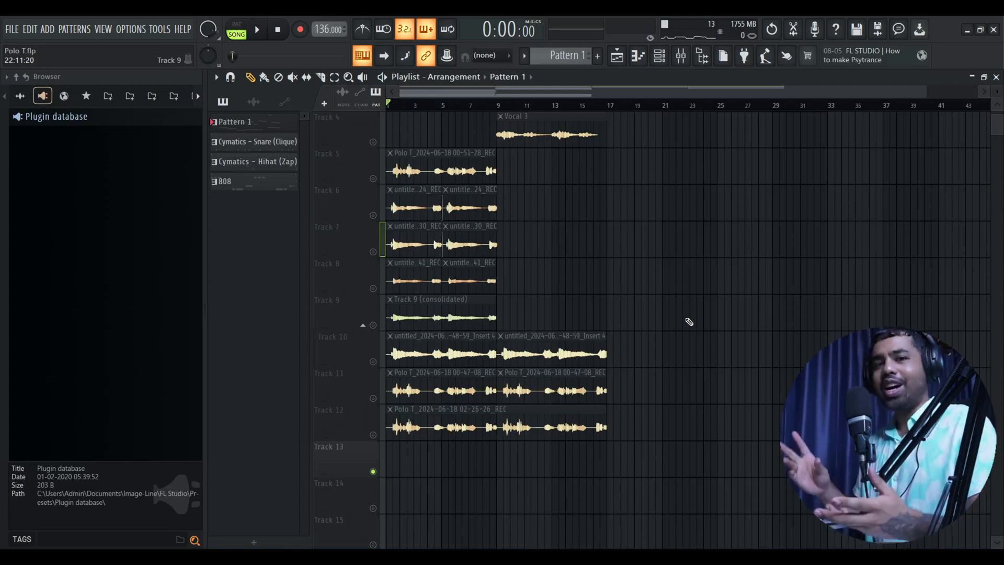
- Unmute Track 5 in the playlist and play its vocal recording
left_click(373, 179)
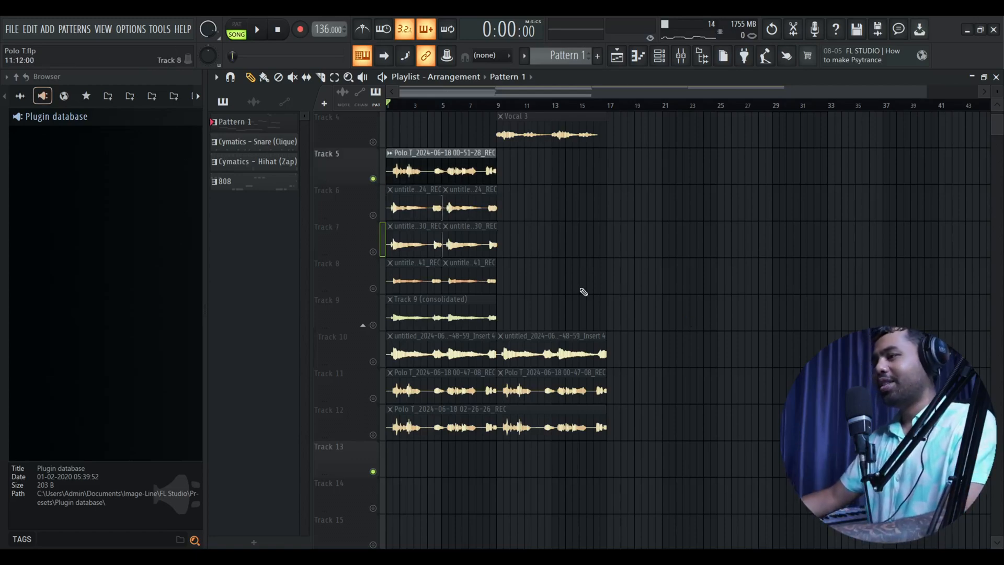
key("space")
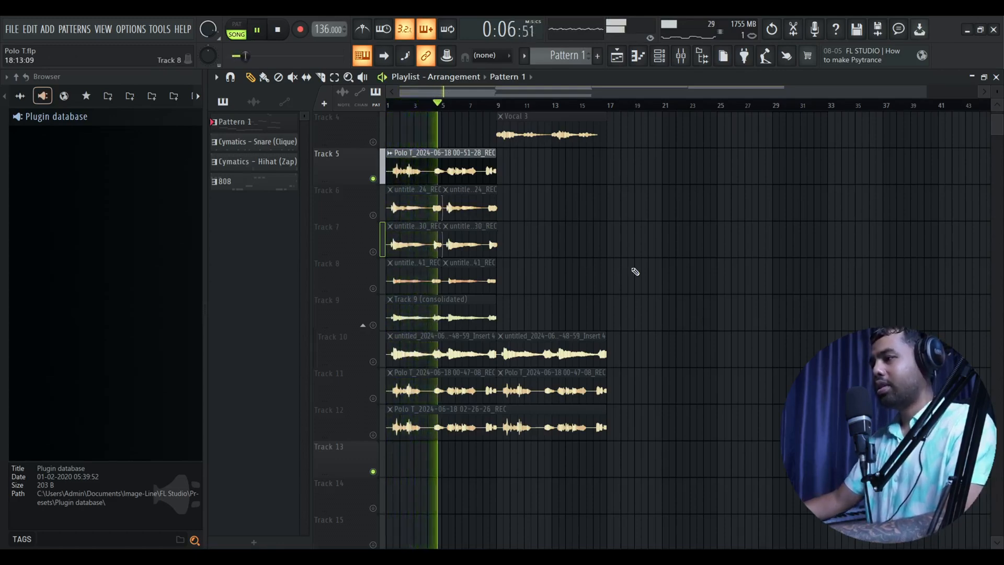
key("space")
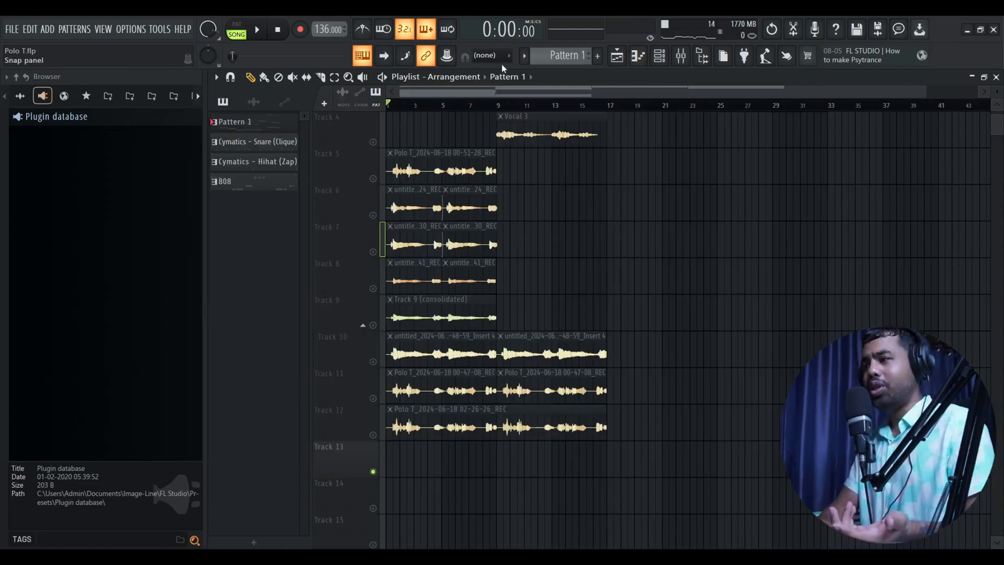
- Set the playlist snap to Line and select the harmony clips on Tracks 6 to 8
left_click(491, 55)
left_click(484, 100)
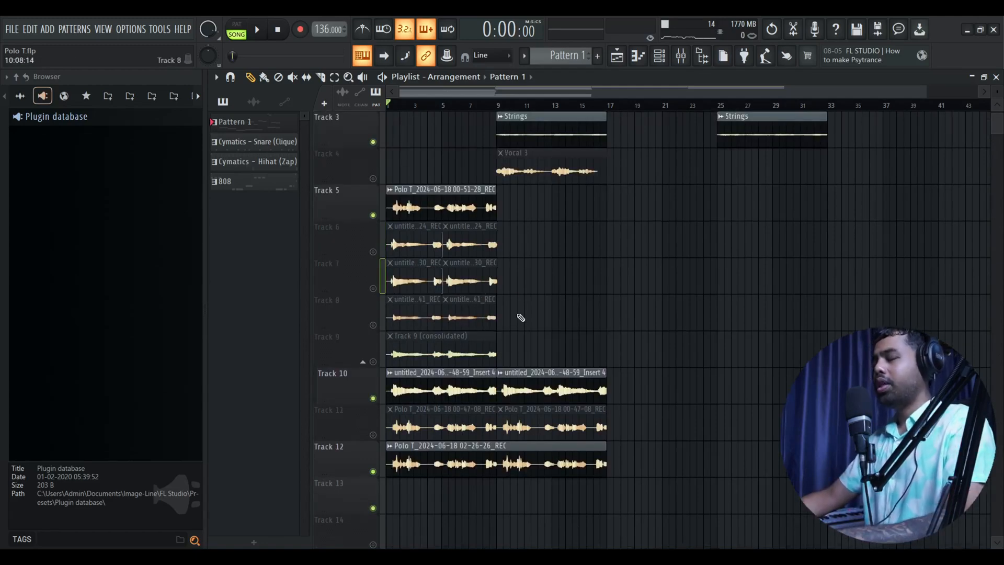
left_click_drag(518, 329, 388, 224)
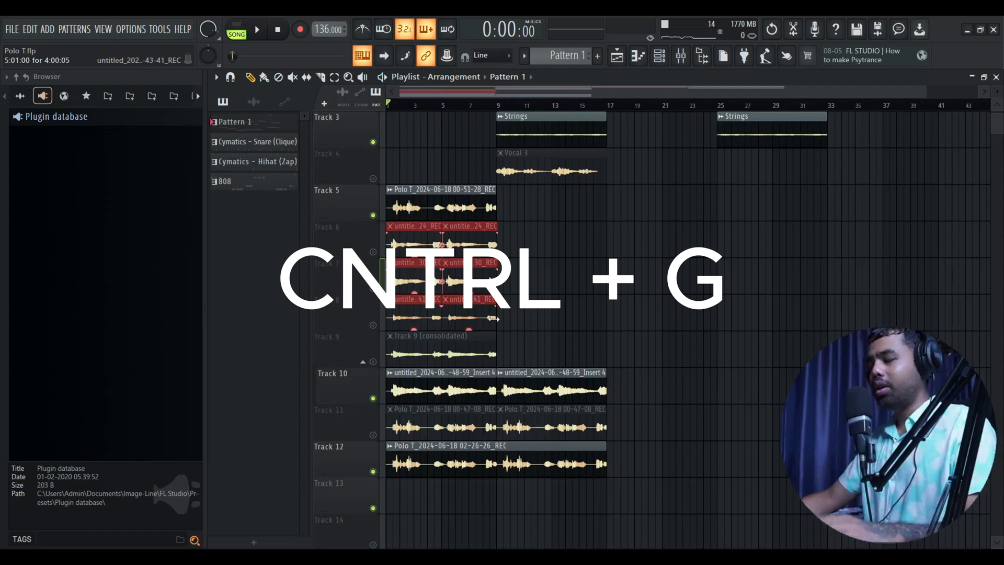
- Inspect the channel settings of the vocal clip on Track 5, including its pitch shift, and close them
double_click(441, 215)
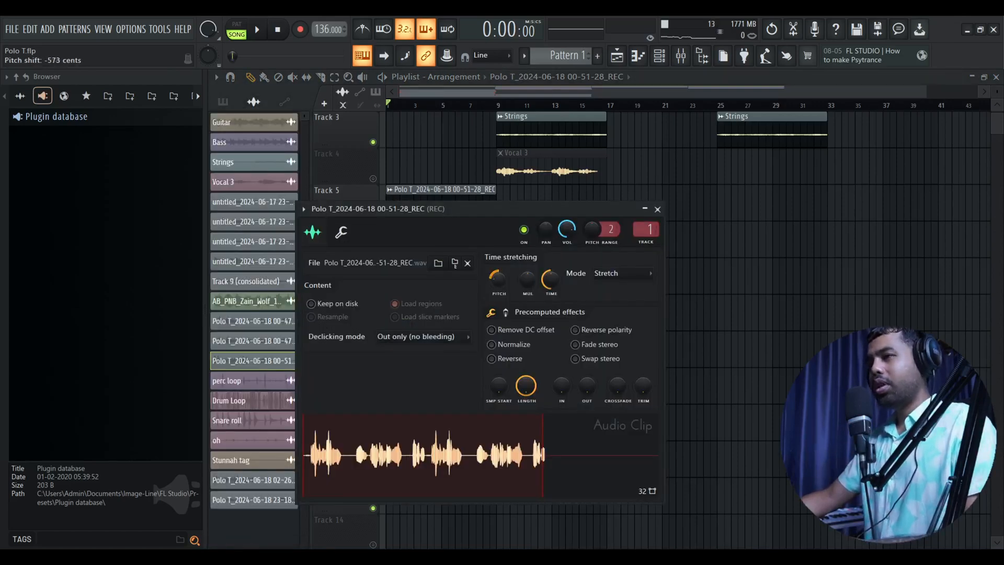
left_click(462, 95)
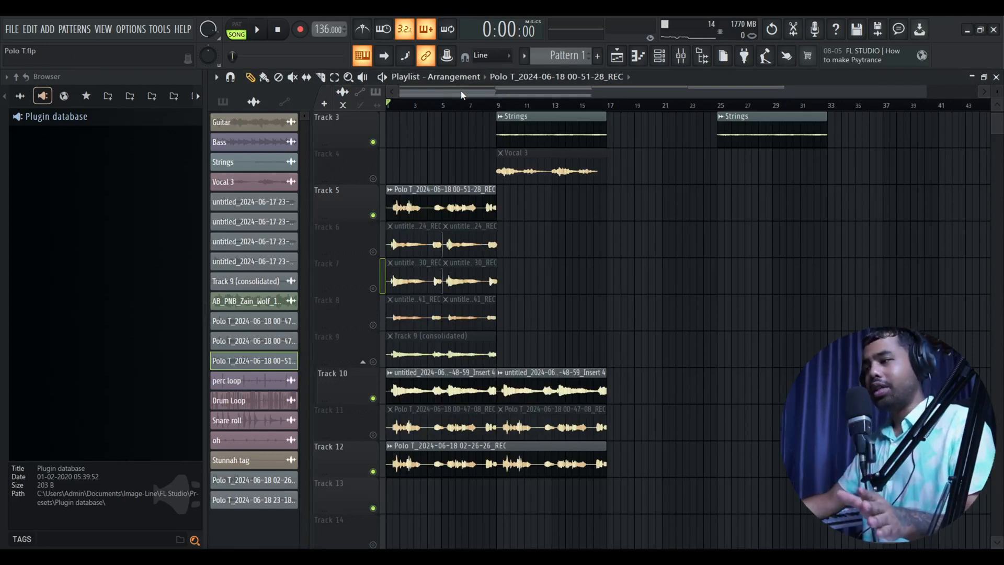
scroll(463, 95, "up", 2)
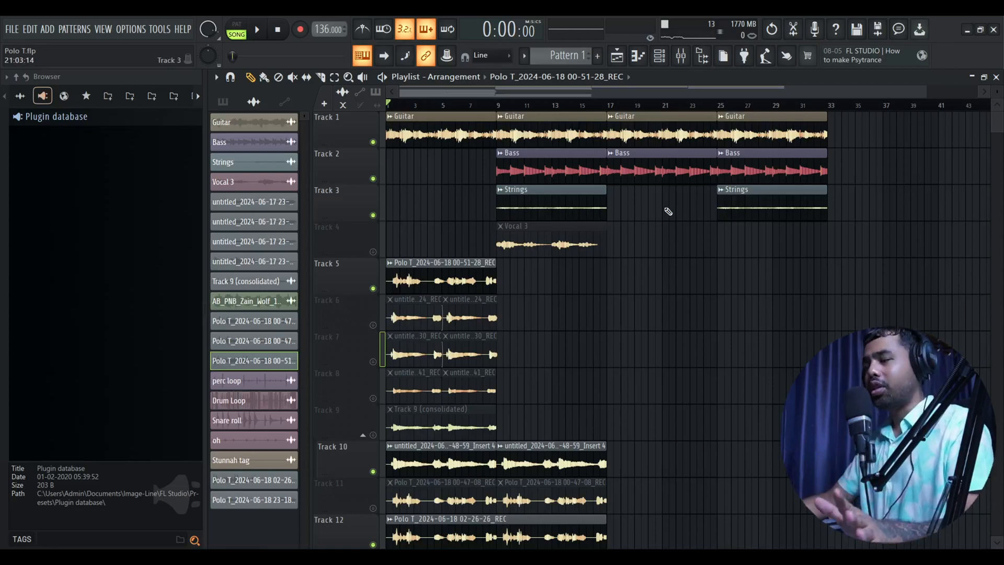
- Play the opening section of Arrangement_2 with the guitar, lead vocal and harmony clips
key("space")
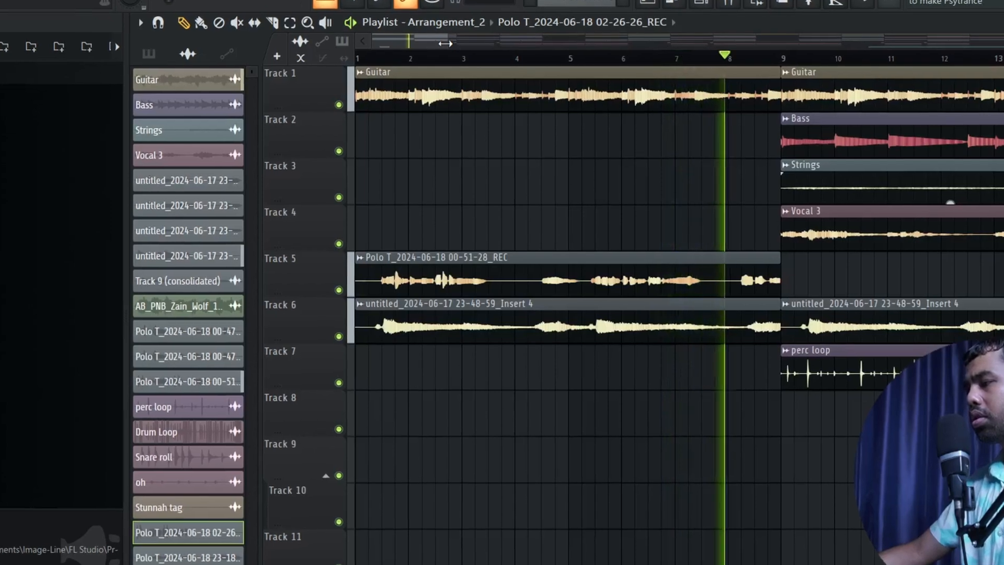
left_click_drag(433, 44, 447, 44)
key("space")
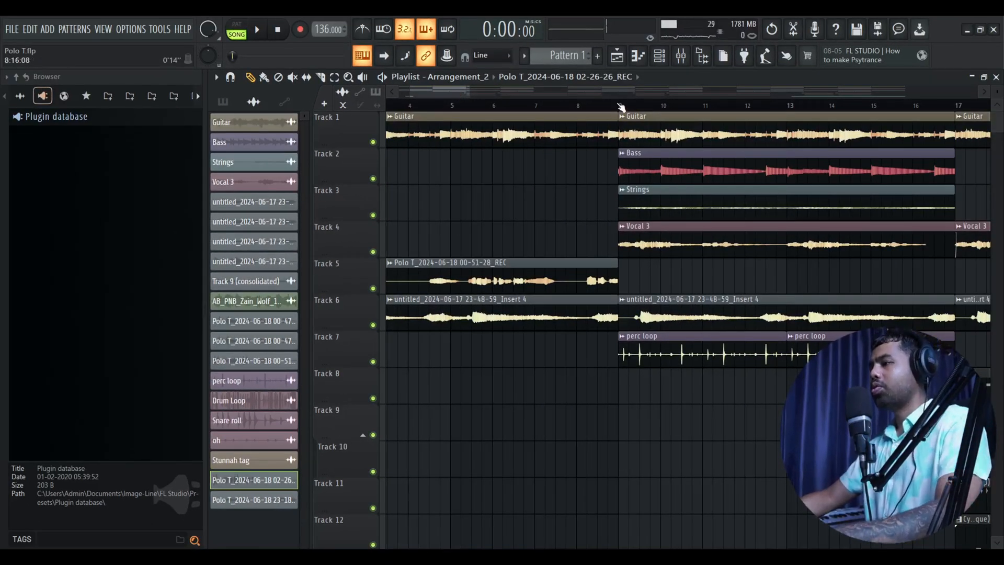
- Select bars 9 to 16 of Arrangement_2 and check the pitch shift in the Vocal 3 clip's settings
left_click_drag(622, 108, 824, 119)
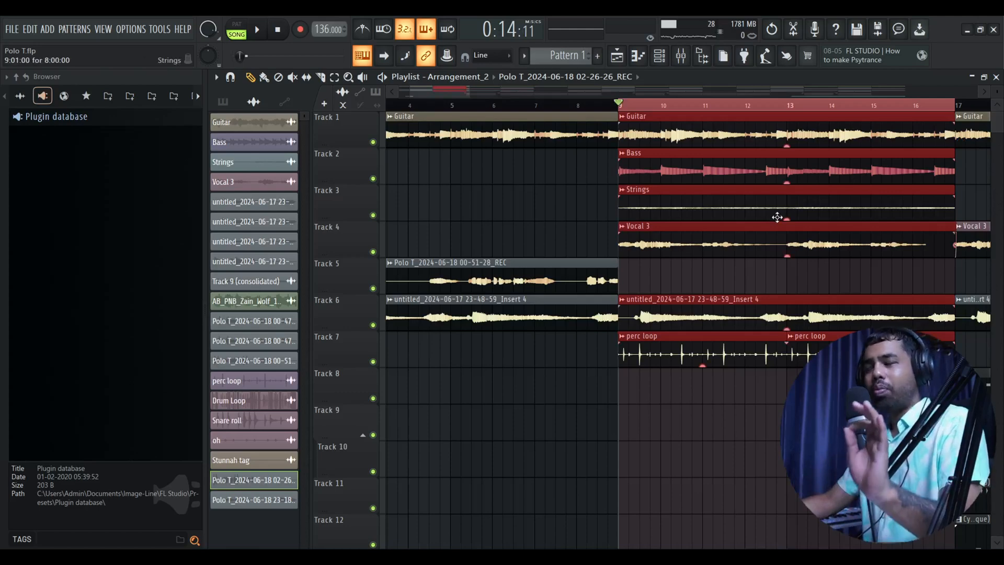
double_click(676, 238)
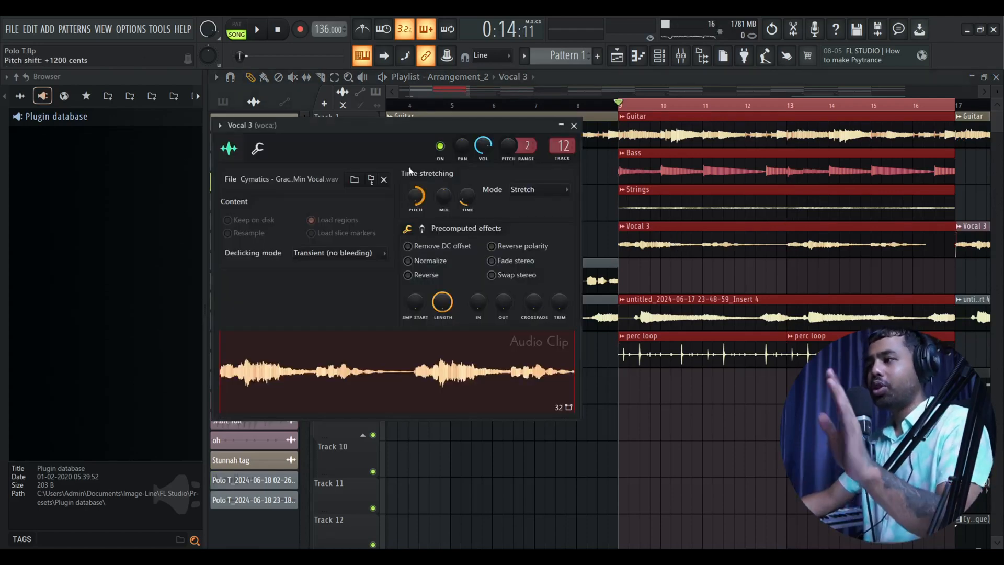
left_click(574, 125)
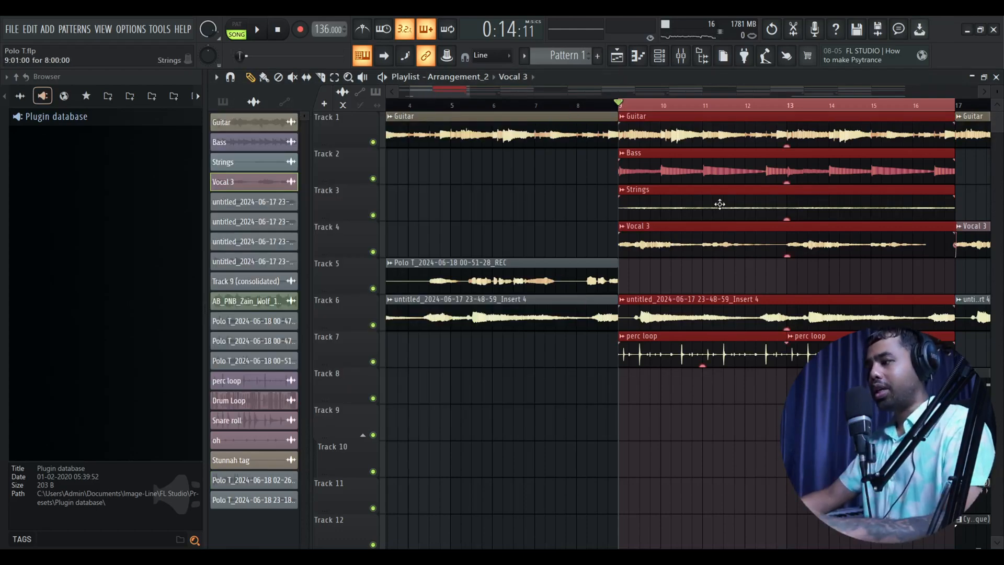
- Play the selected bars and isolate Vocal 3 on Track 4 and the harmony on Track 6
key("space")
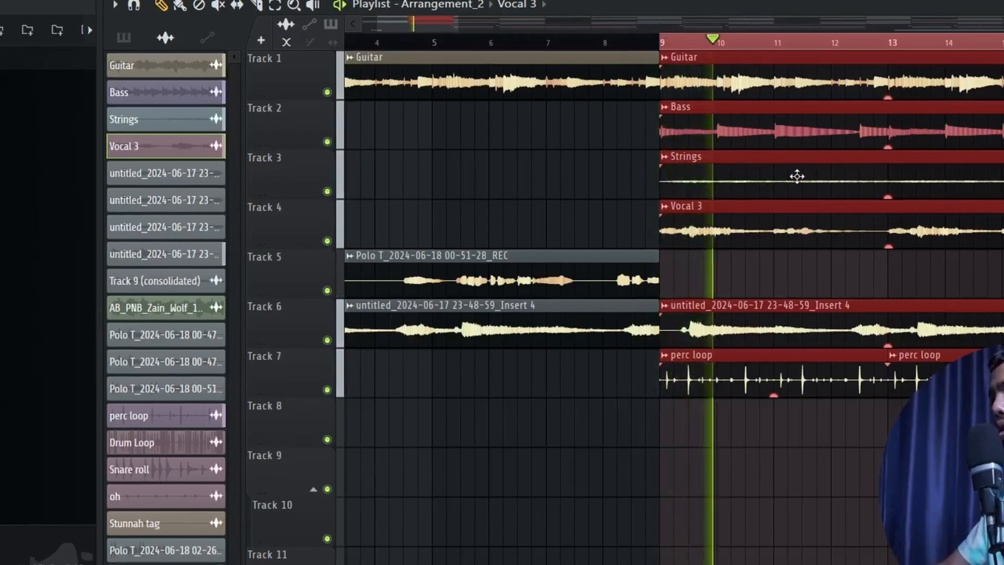
left_click_drag(455, 21, 512, 20)
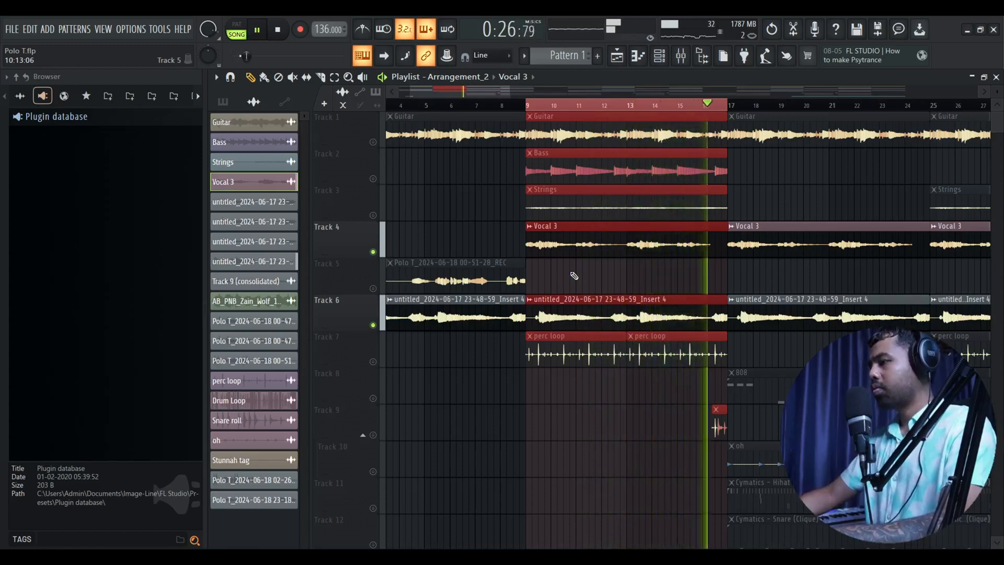
key("space")
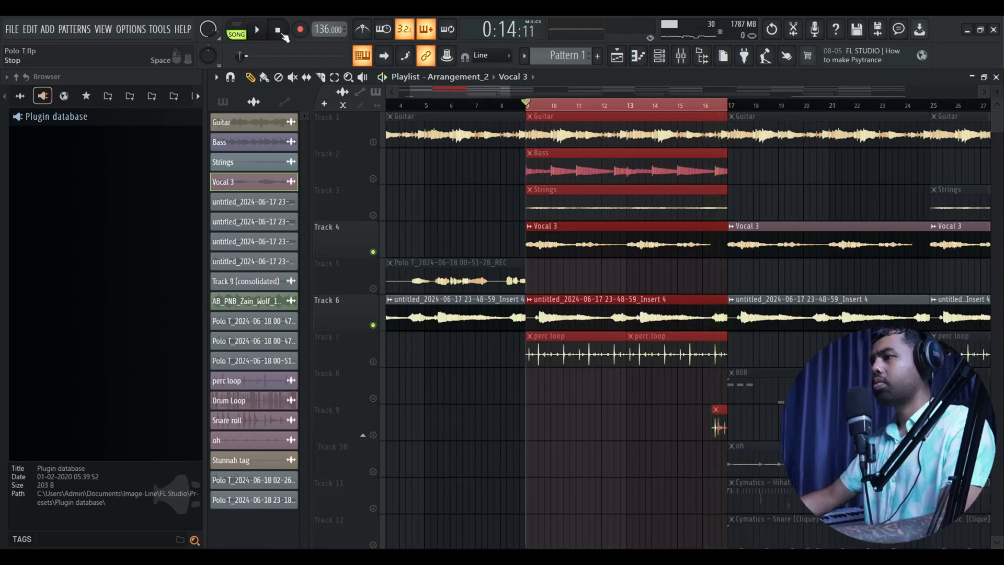
- Return playback to the start of the arrangement and re-enable Tracks 1, 2, 3 and 5
left_click(283, 34)
left_click(372, 215)
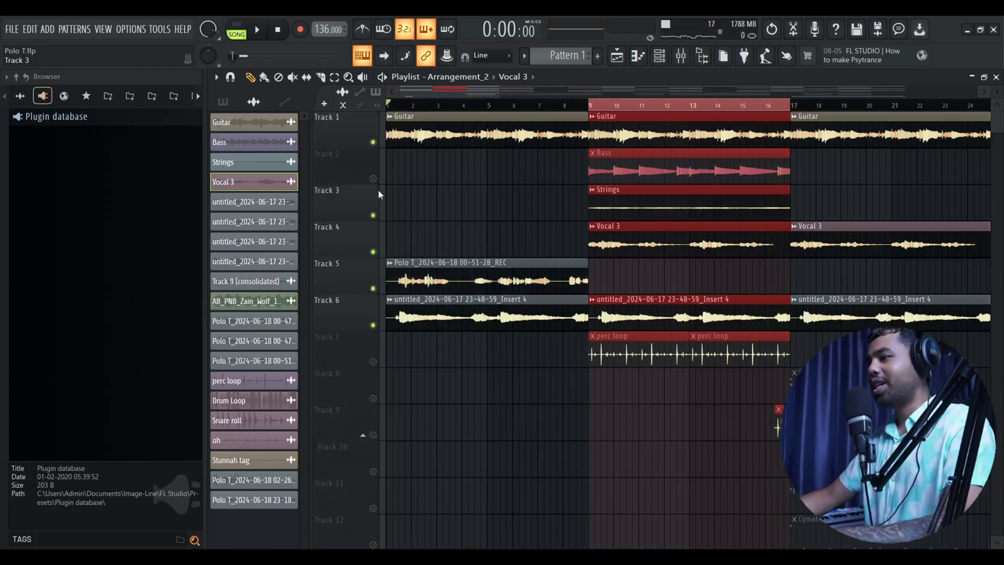
left_click(373, 178)
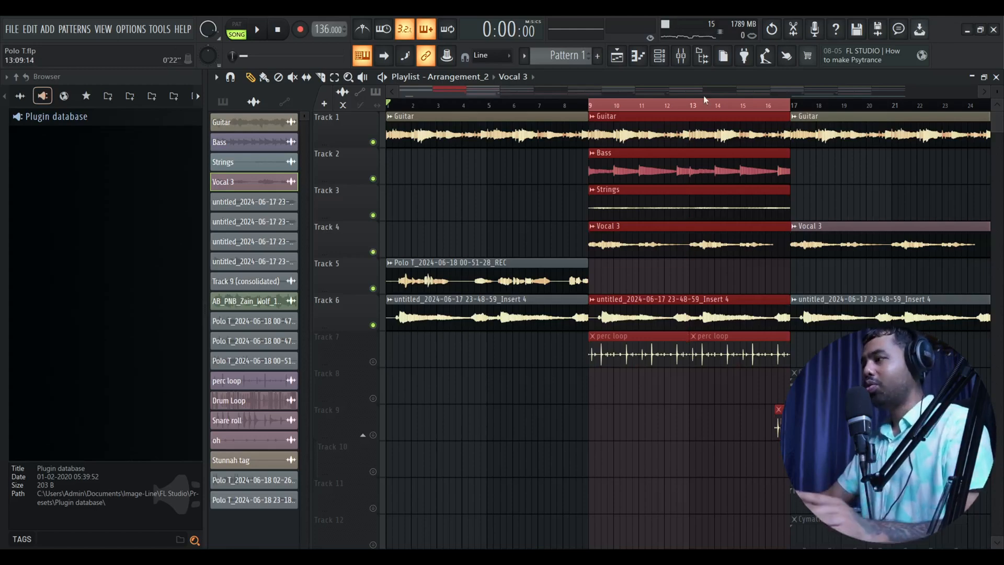
- Inspect the key, scale and pitch correction settings of Auto-Tune Realtime on the REC mixer track
key("F9")
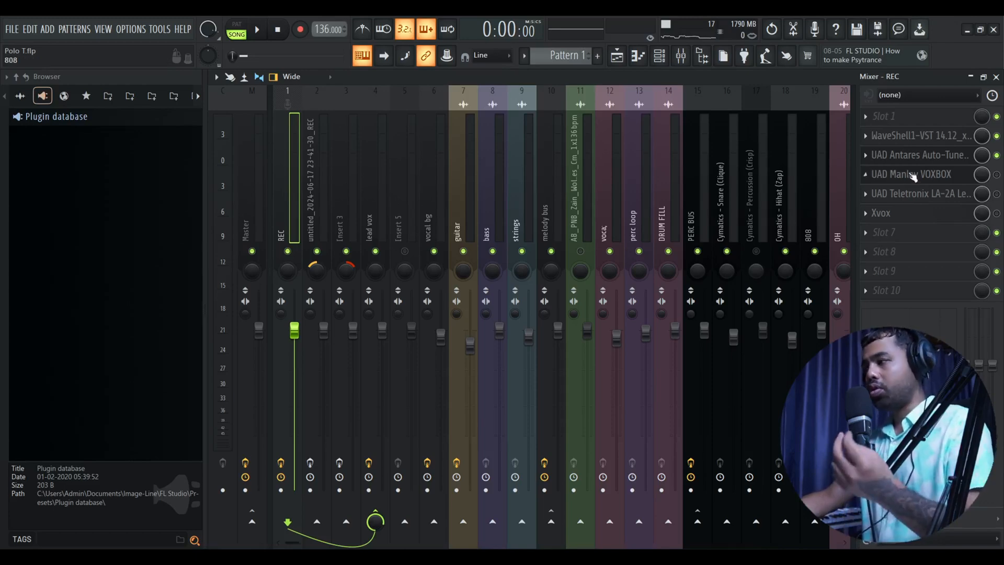
left_click(929, 156)
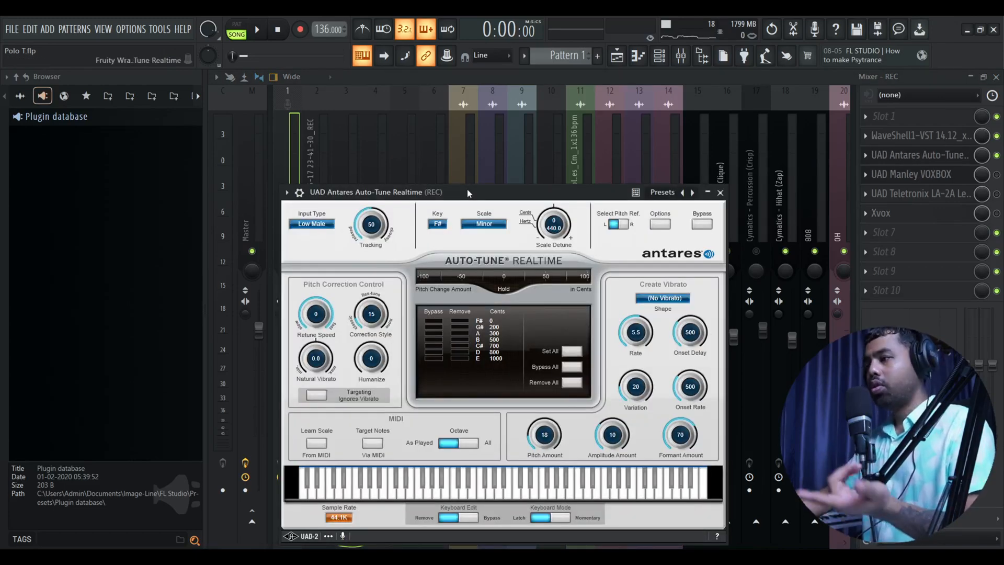
left_click(720, 192)
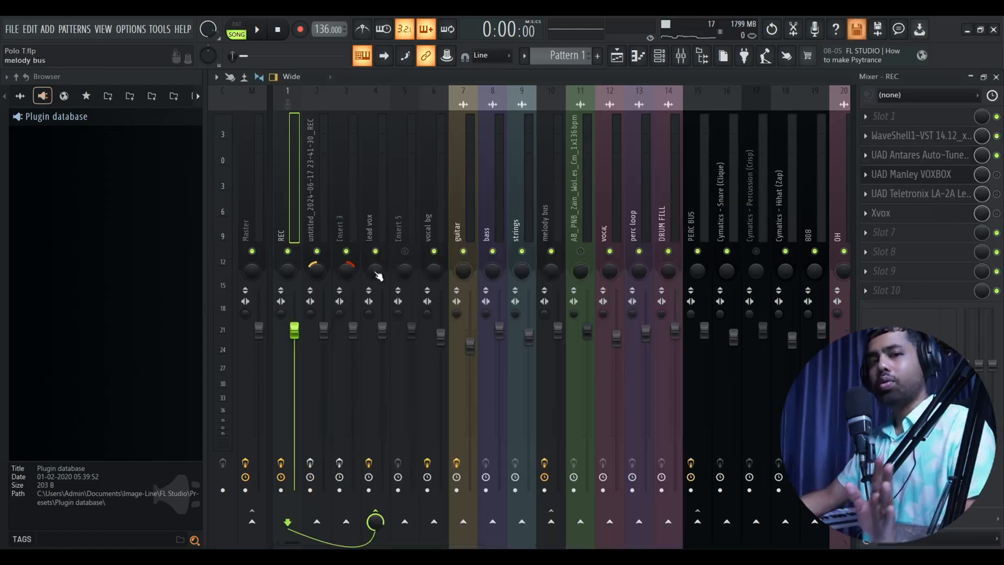
- Inspect the Fruity Parametric EQ 2 curve and the ValhallaVintageVerb settings on the lead vox mixer track
left_click(371, 217)
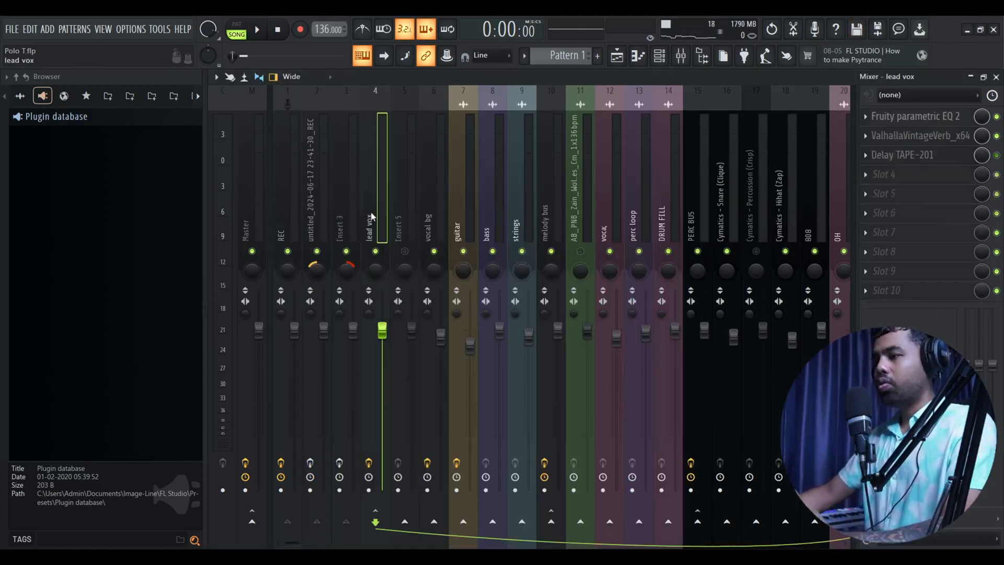
left_click(920, 122)
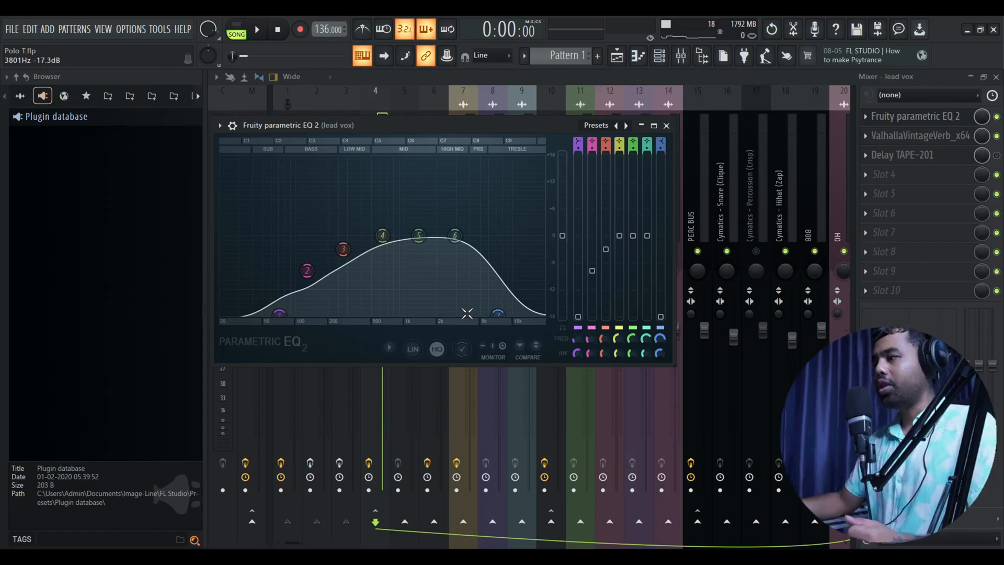
left_click(937, 140)
key("Escape")
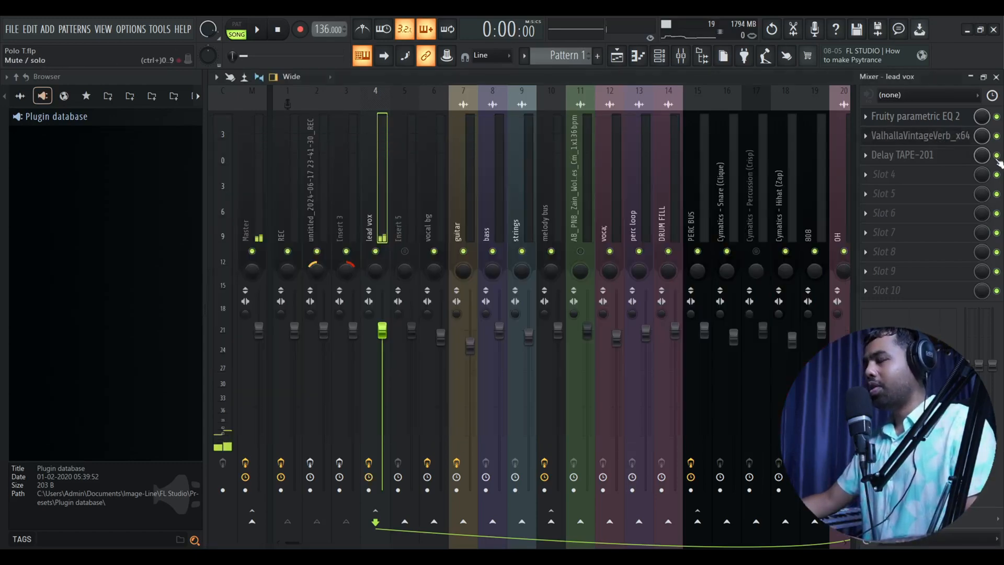
left_click(933, 140)
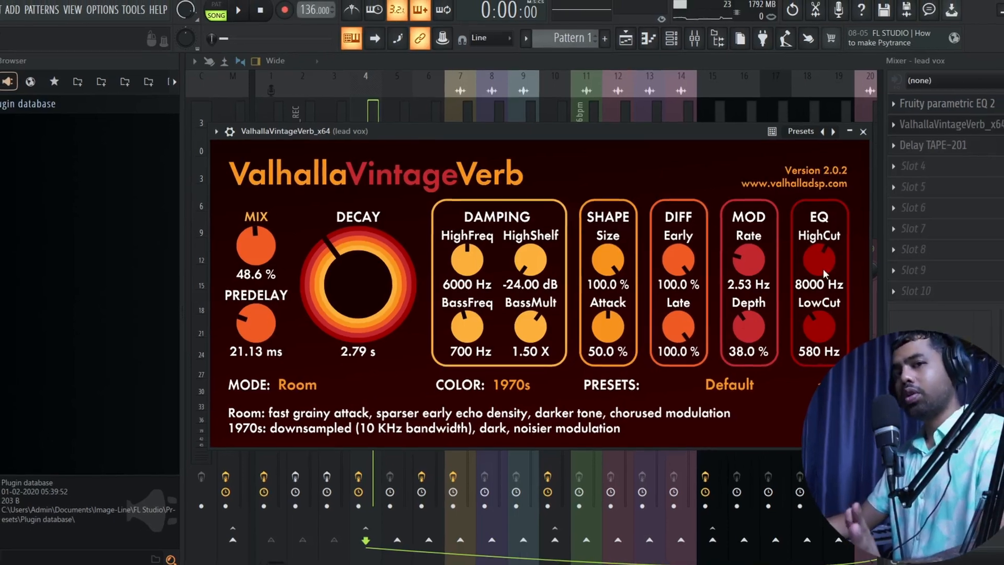
left_click(857, 134)
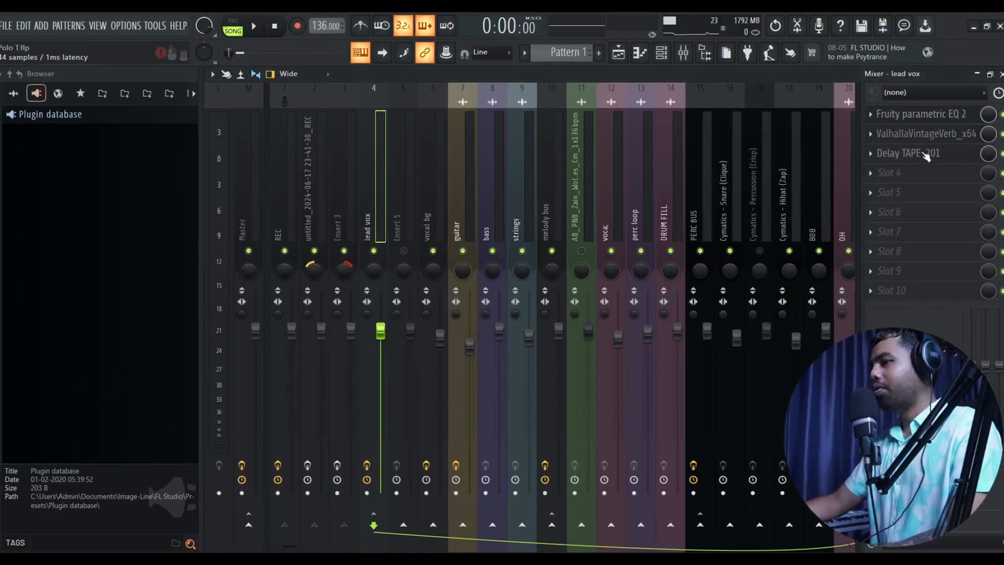
- Open Delay TAPE-201 on the lead vox track and view its Delay presets, keeping 1.8 Ping Pong Delays
left_click(943, 149)
left_click_drag(523, 161, 567, 138)
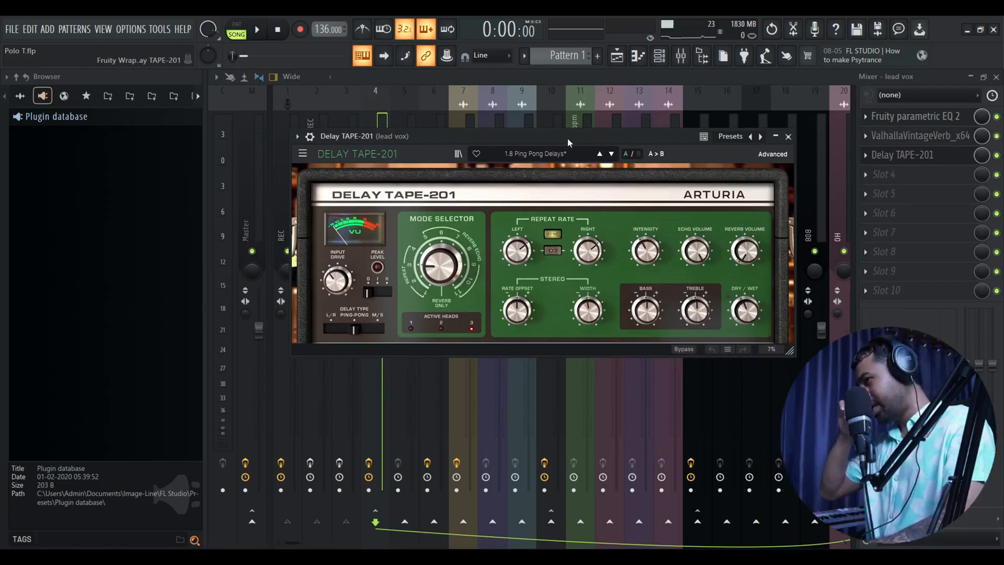
left_click(540, 153)
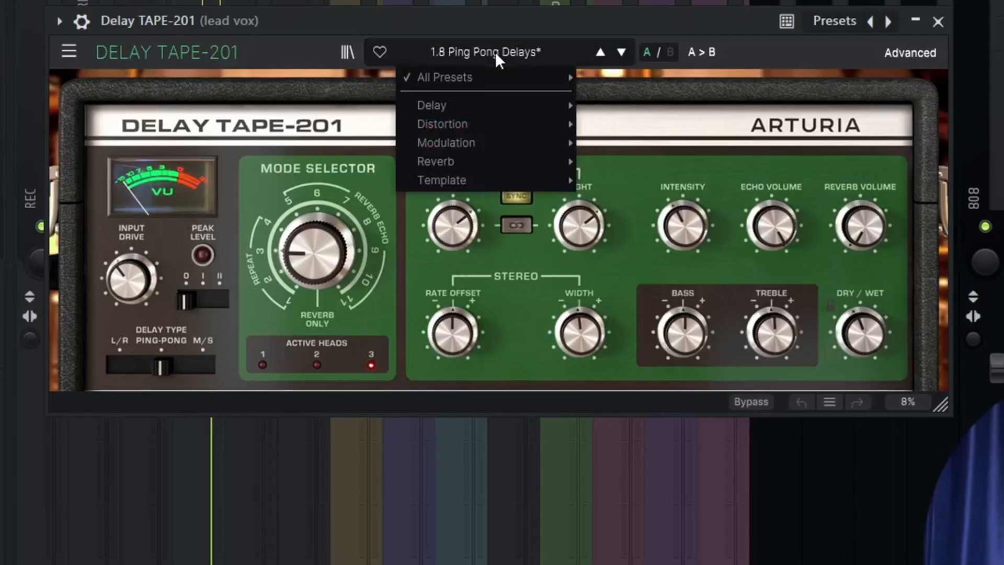
mouse_move(530, 186)
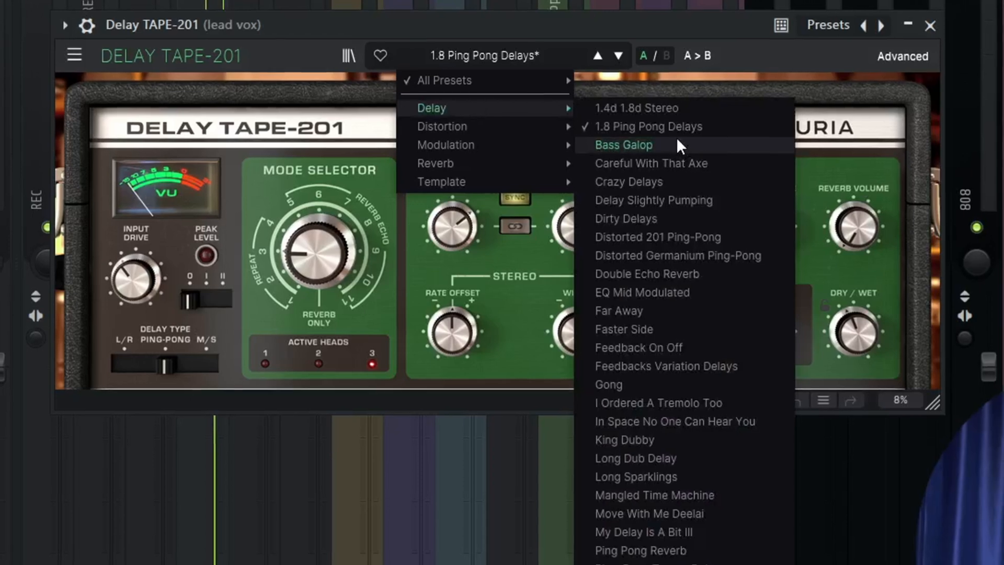
left_click(689, 26)
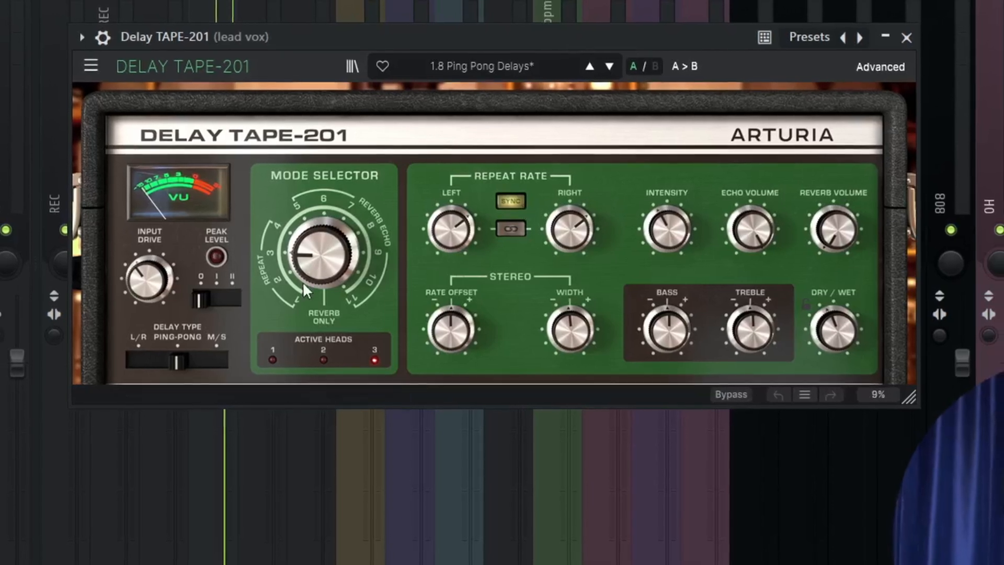
- Inspect the delay's Mode Selector and the routing options from the recorded vocal on mixer track 2 to lead vox
mouse_move(322, 275)
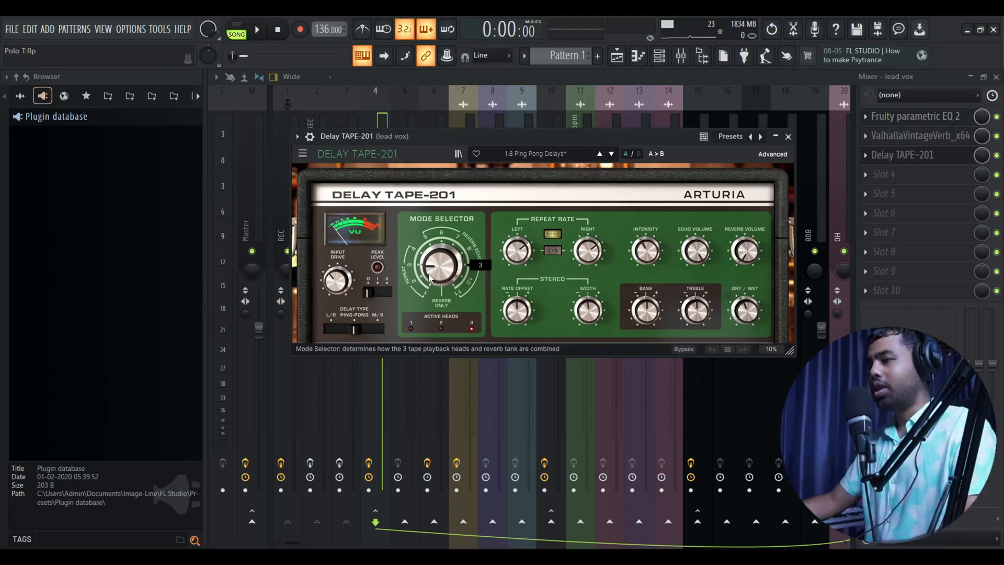
left_click(319, 183)
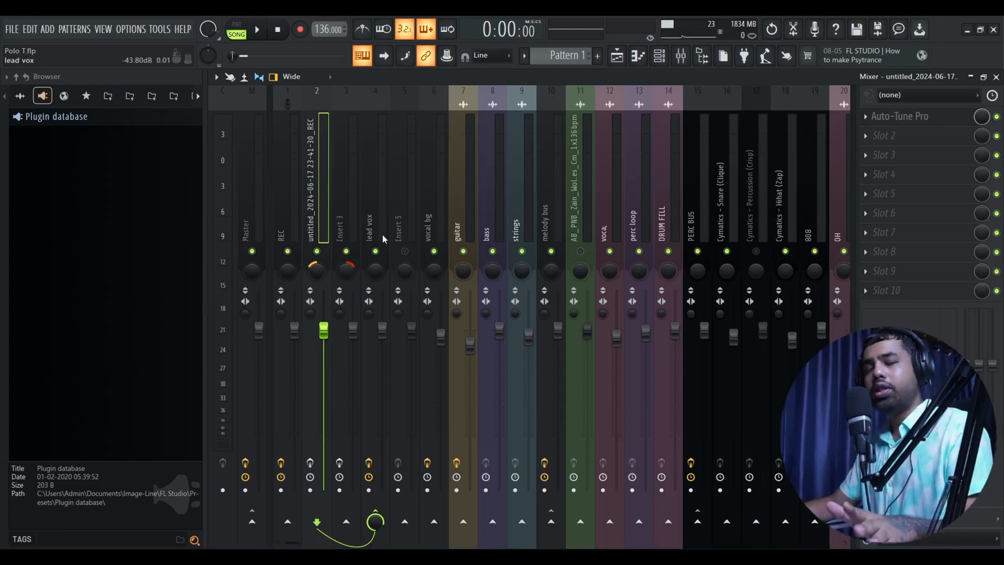
right_click(376, 511)
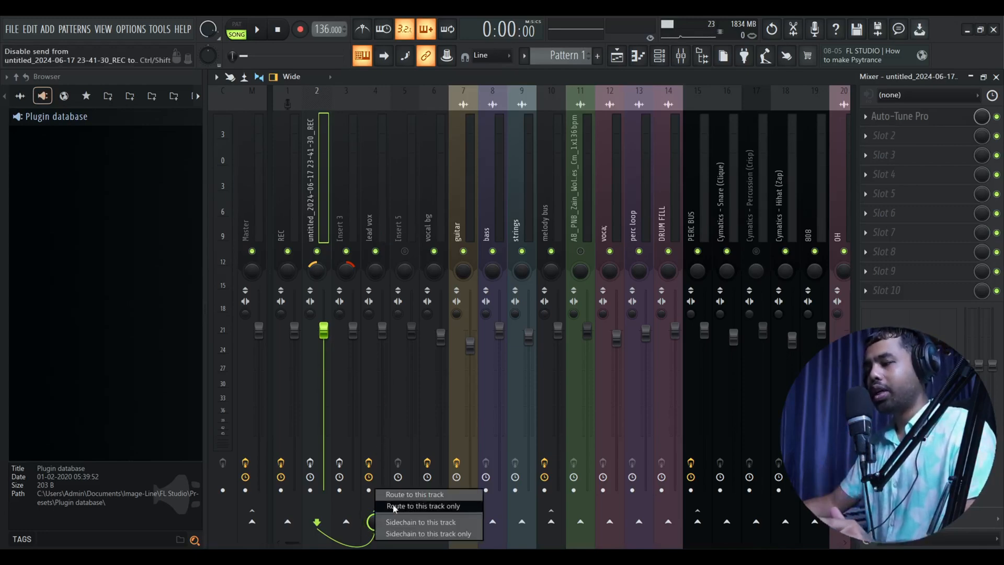
left_click(311, 220)
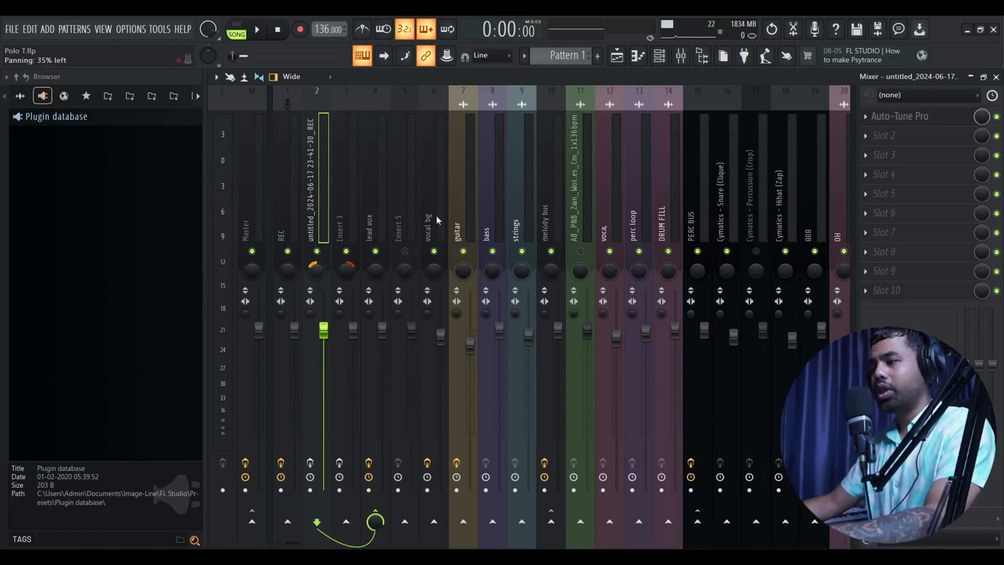
key("F5")
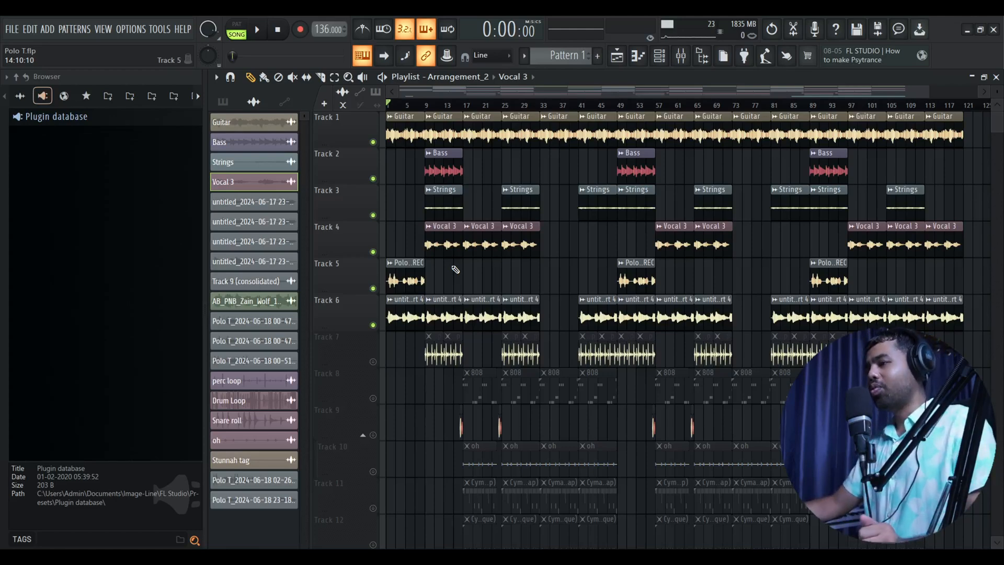
double_click(404, 280)
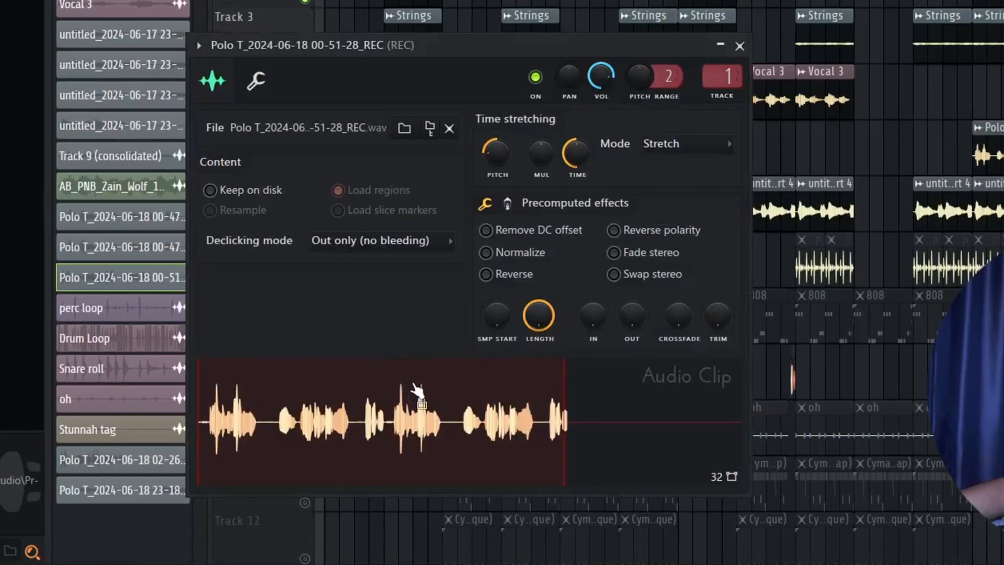
right_click(419, 393)
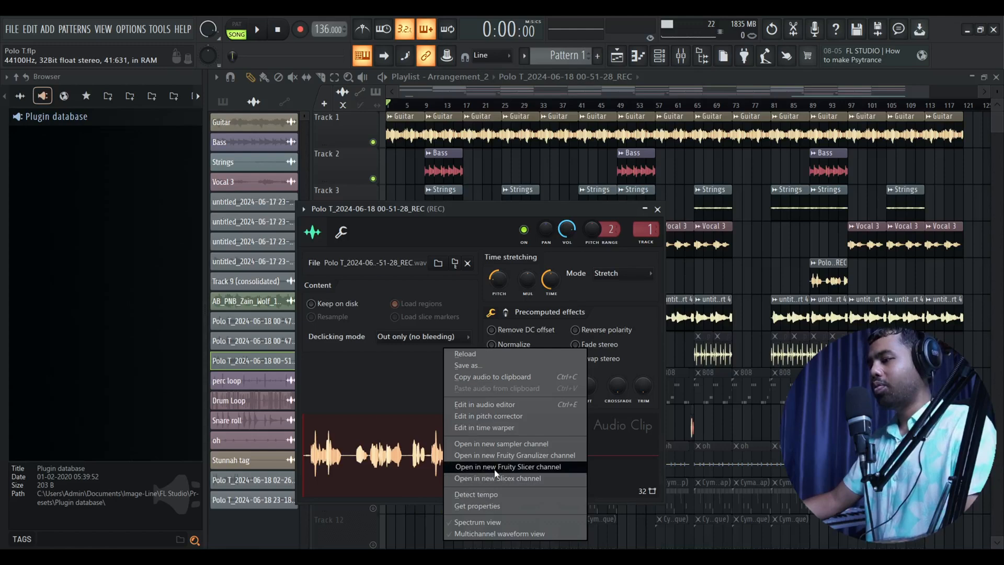
left_click(494, 467)
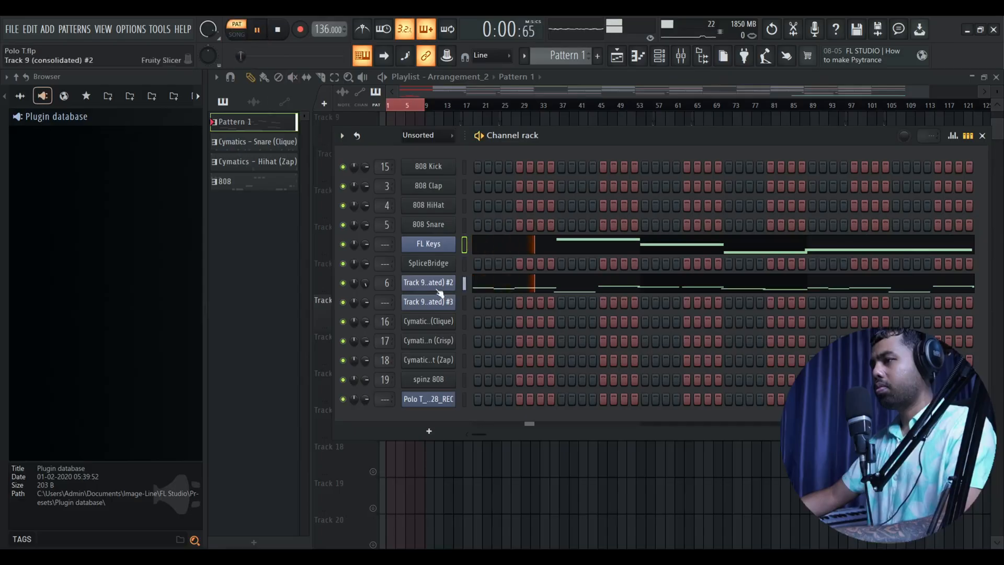
- View the Track 9 (consolidated) #2 slicer channel and examine its sliced vocal notes in the piano roll
left_click(438, 287)
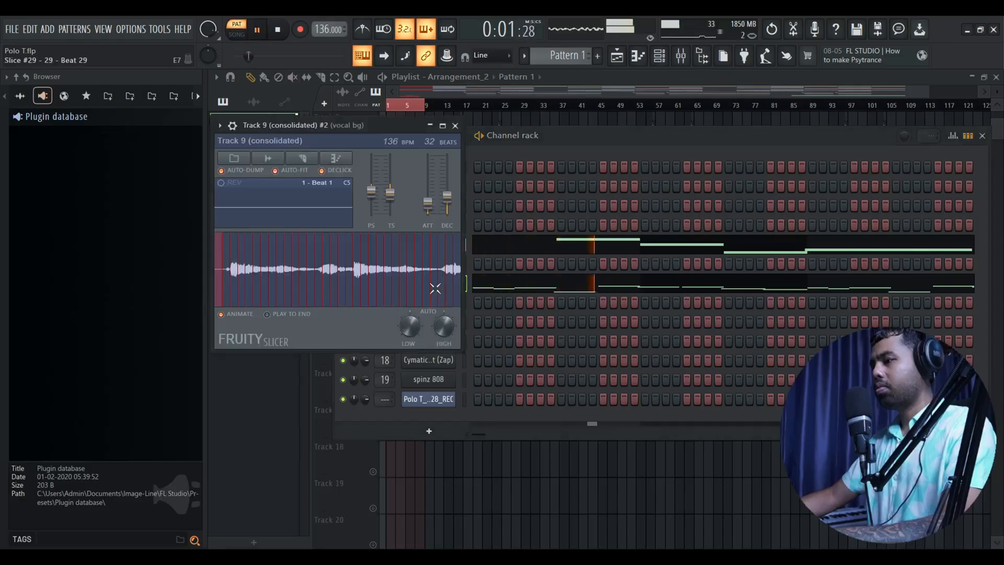
left_click(531, 283)
scroll(650, 289, "down", 1)
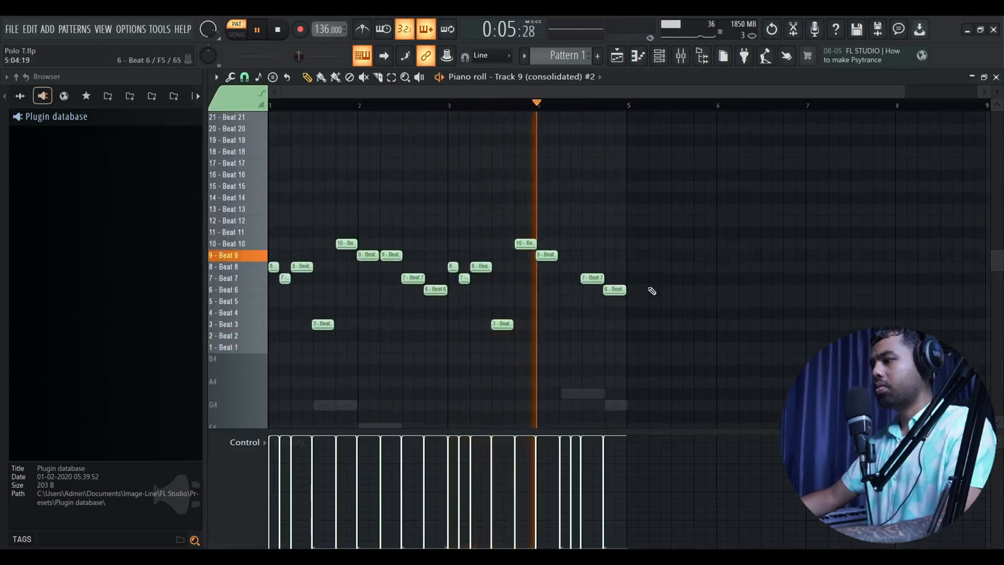
scroll(672, 289, "up", 4)
scroll(674, 290, "down", 4)
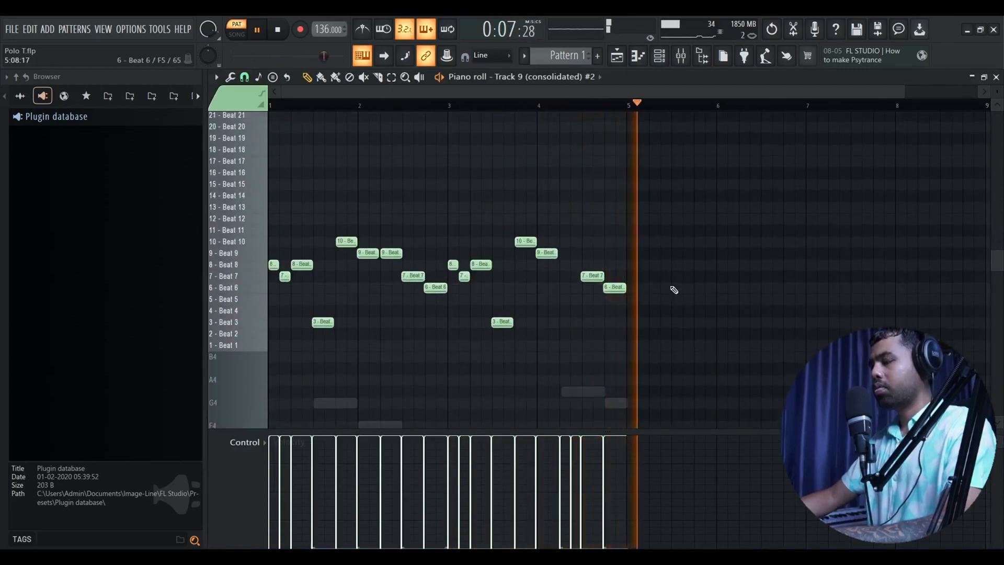
- Stop playback and highlight the vocal slice notes across bars 1 to 4 of the piano roll
key("space")
left_click_drag(272, 105, 628, 190)
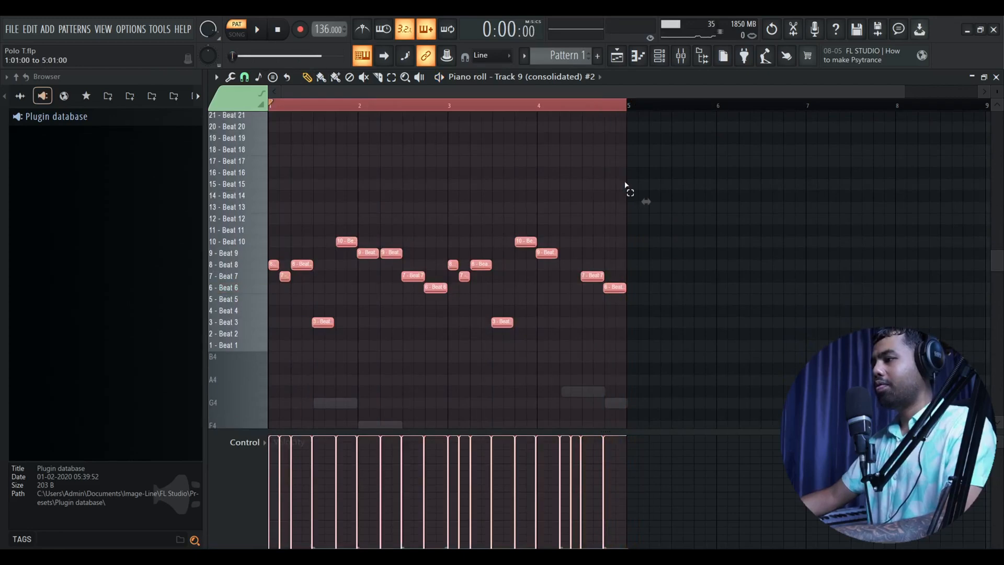
scroll(645, 249, "up", 4)
scroll(681, 285, "down", 4)
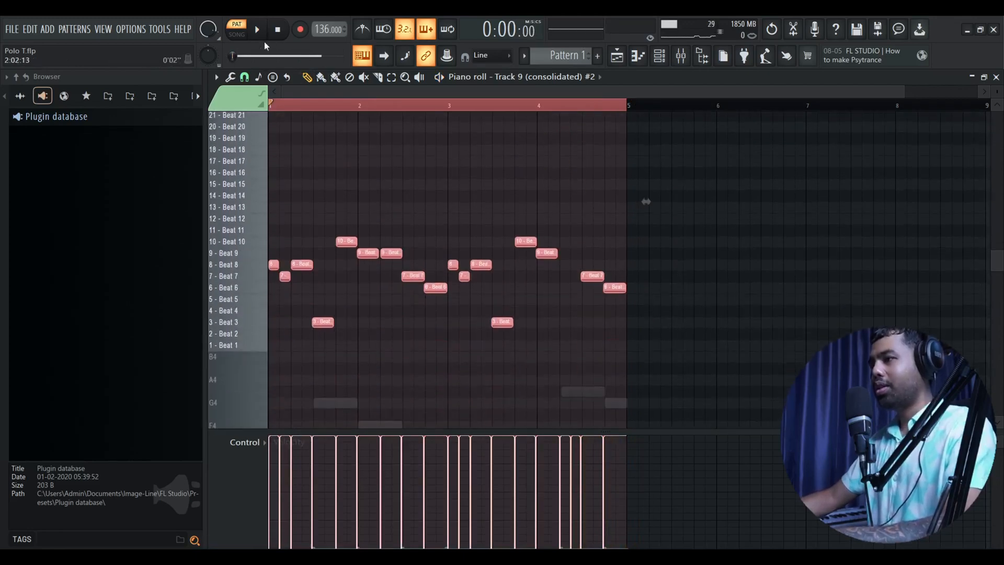
- Play the harmony pattern with the arrangement and reopen the Track 9 (consolidated) #2 notes in the piano roll
left_click(620, 61)
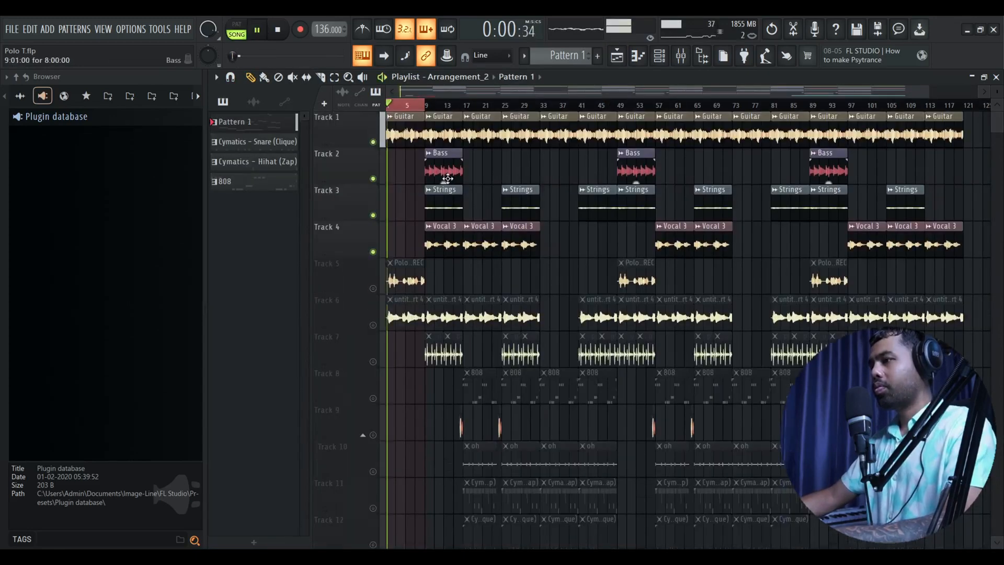
scroll(466, 249, "down", 3)
left_click(658, 56)
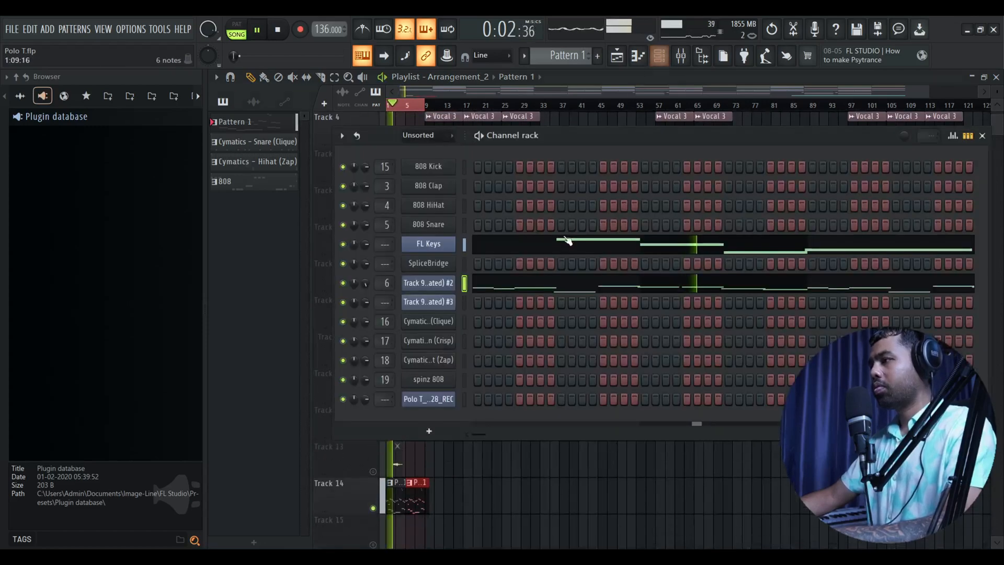
left_click(566, 284)
scroll(695, 329, "down", 2)
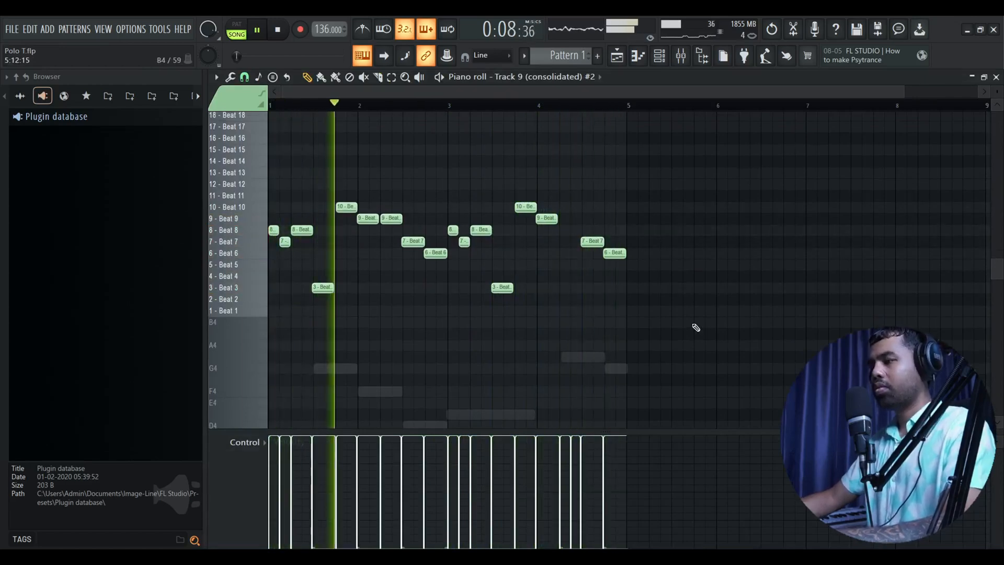
- Listen to the slice notes on their own in pattern mode, replaying them from bar 3
left_click(236, 32)
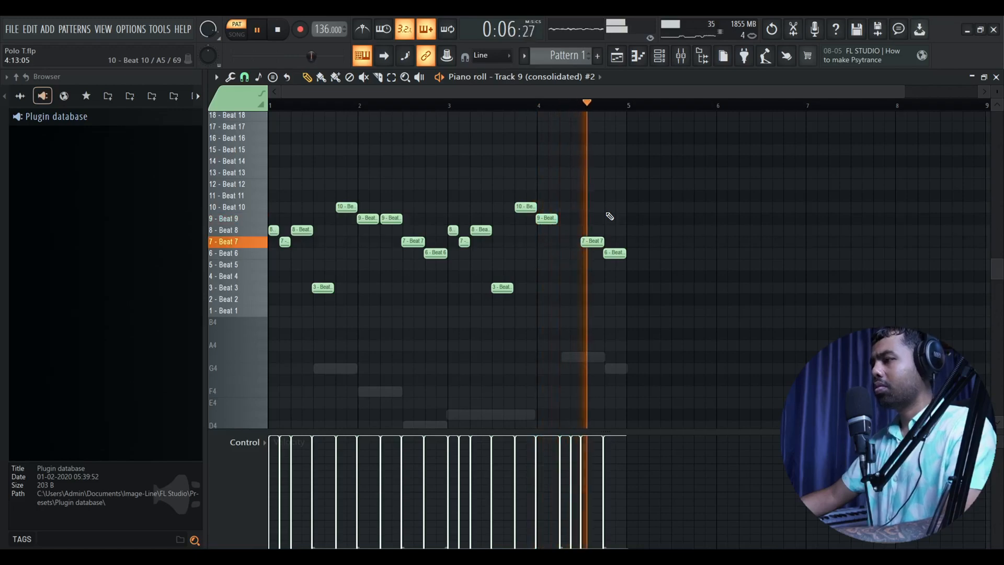
key("space")
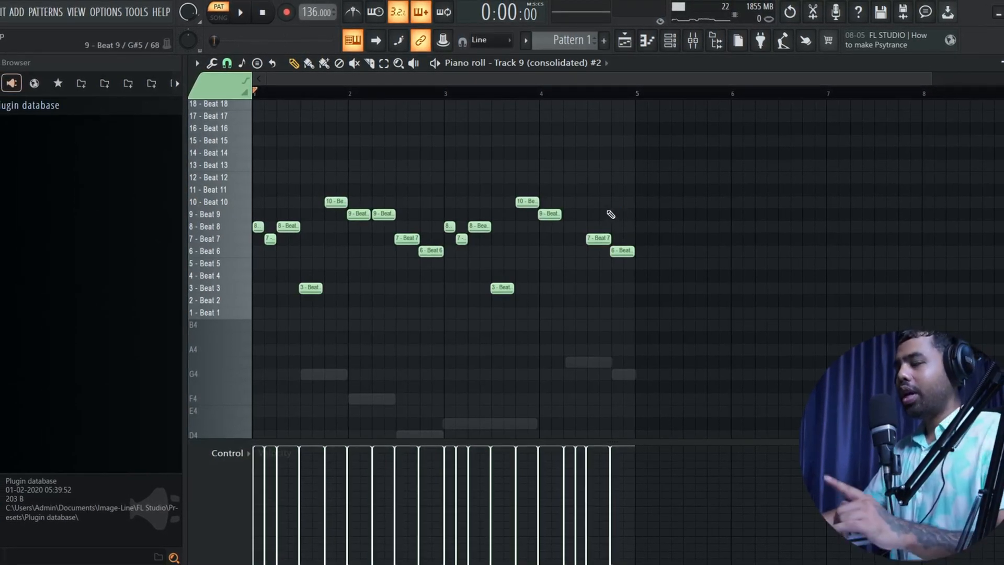
left_click(446, 92)
key("space")
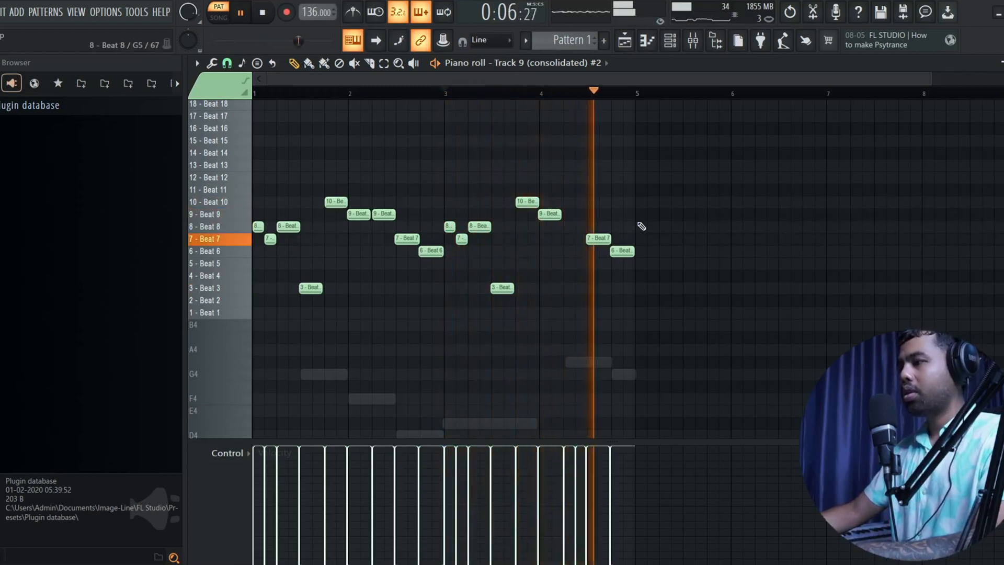
key("space")
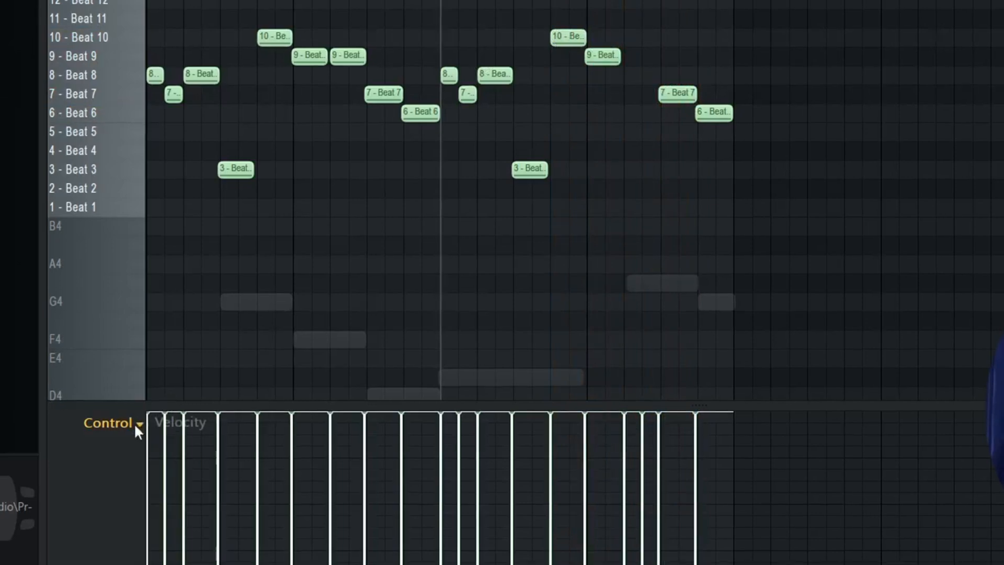
- Show note fine pitch, audition the long Beat 8 note in bar 3 at 0 cents, and raise it to maximum fine pitch
left_click(138, 424)
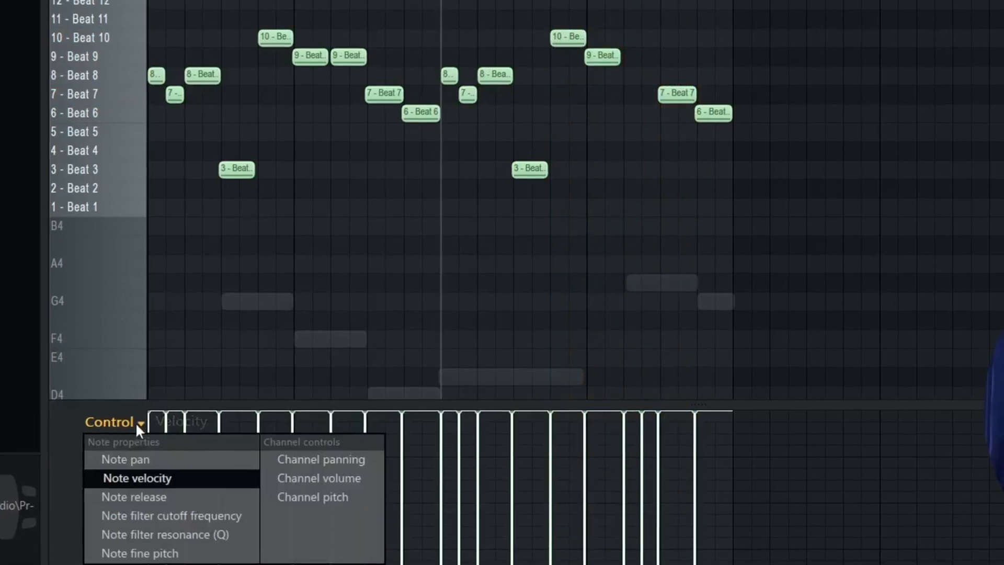
left_click(159, 548)
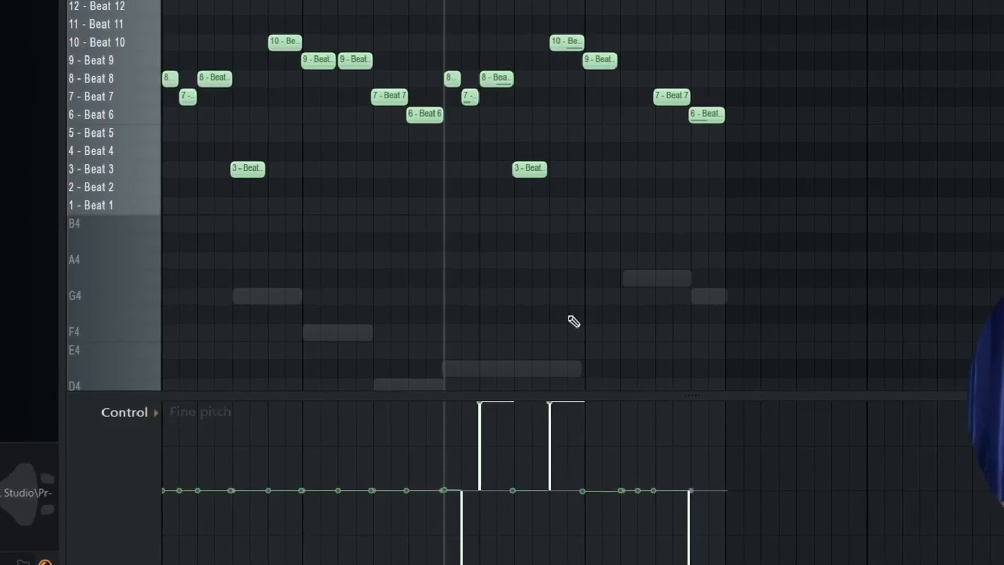
left_click(480, 490)
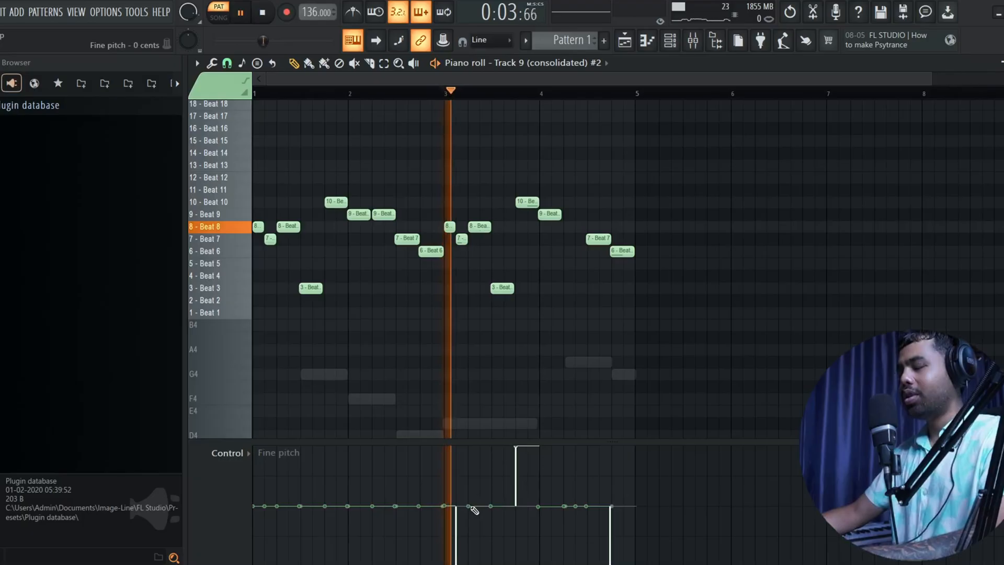
left_click_drag(470, 508, 473, 444)
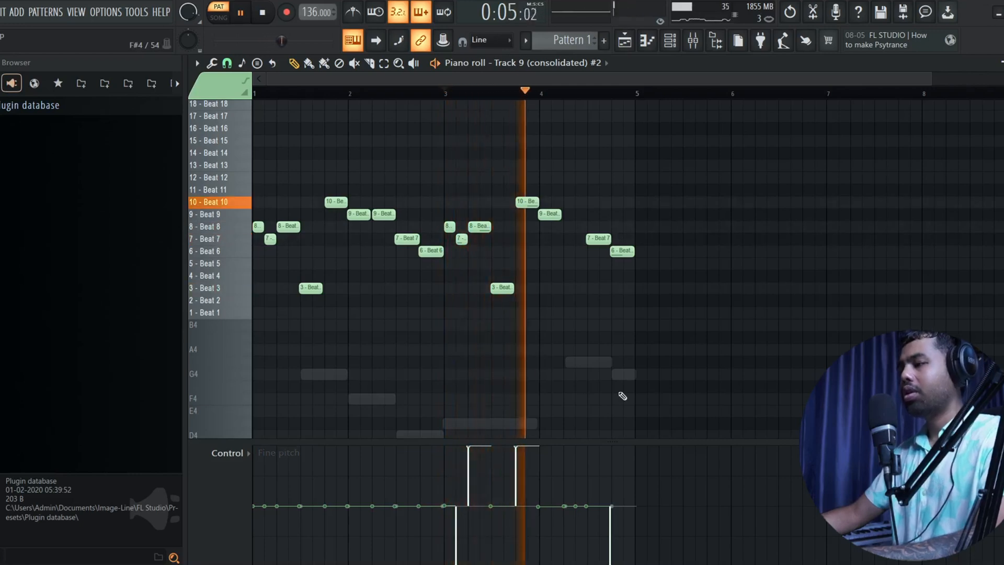
key("space")
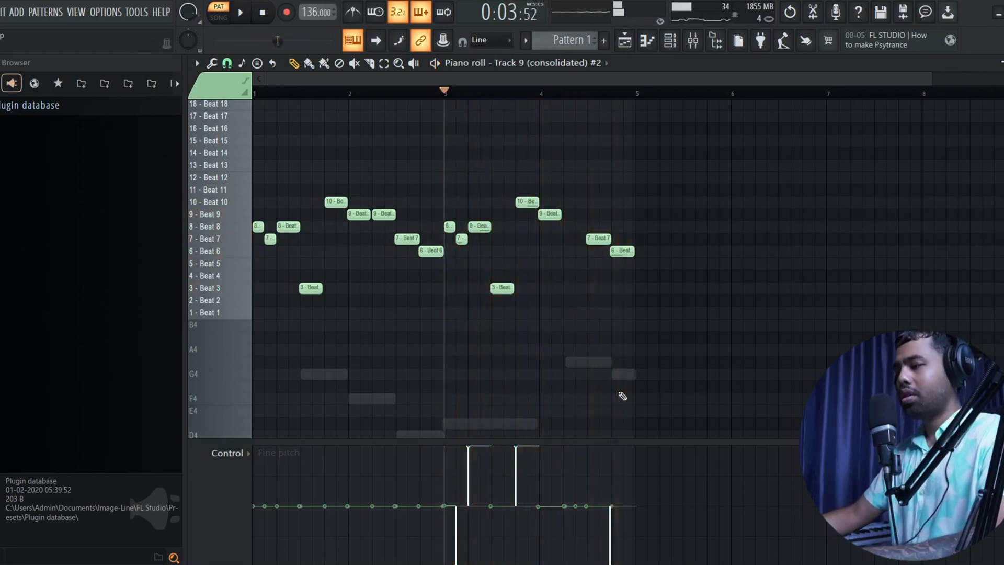
- Return to the playlist, remove the Pattern 1 clips from Track 14 and re-enable all muted arrangement tracks
key("F7")
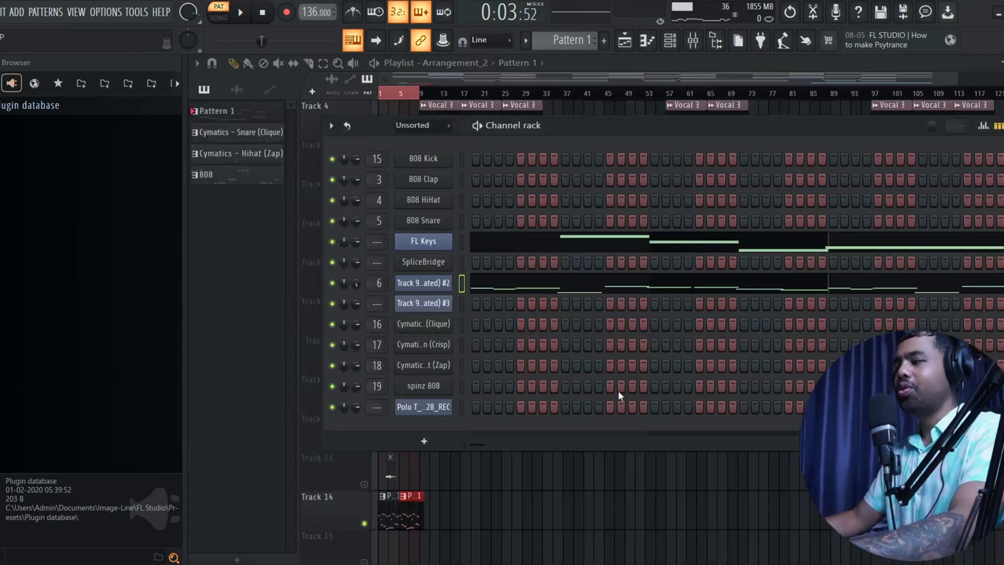
key("F6")
scroll(463, 492, "down", 1)
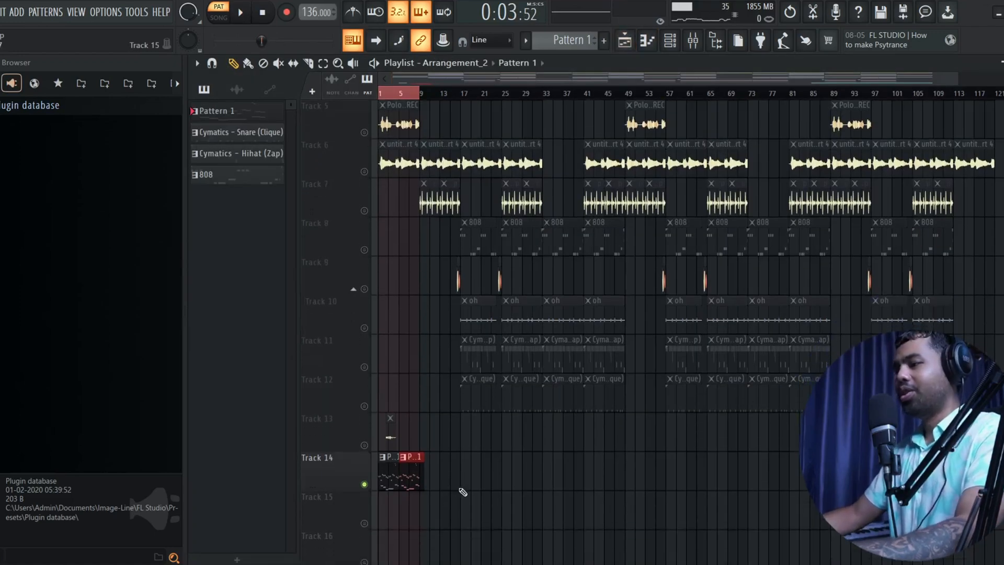
scroll(386, 476, "up", 4)
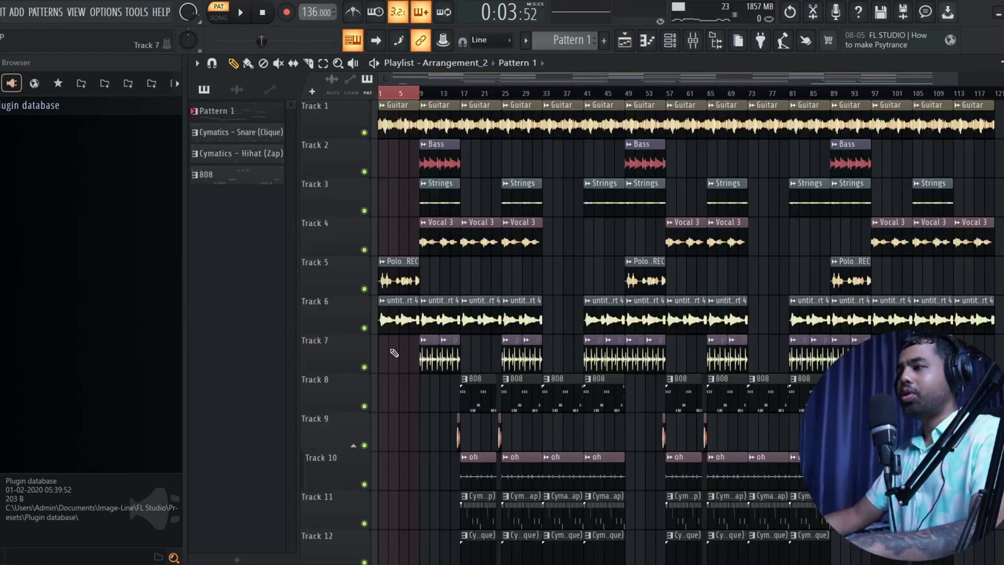
- Clear the time selection and play the full arrangement from the start in song mode
key("l")
left_click(381, 95)
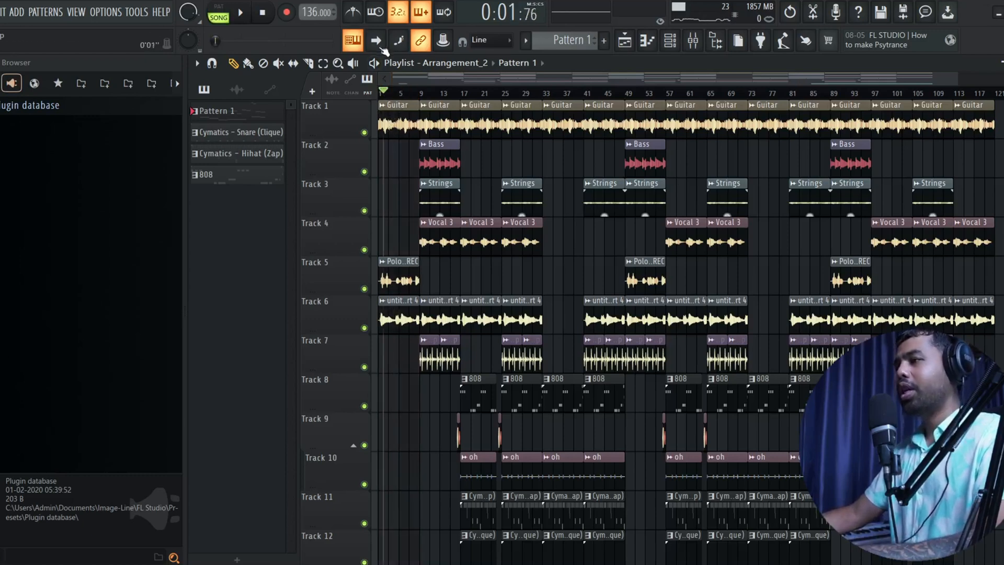
key("space")
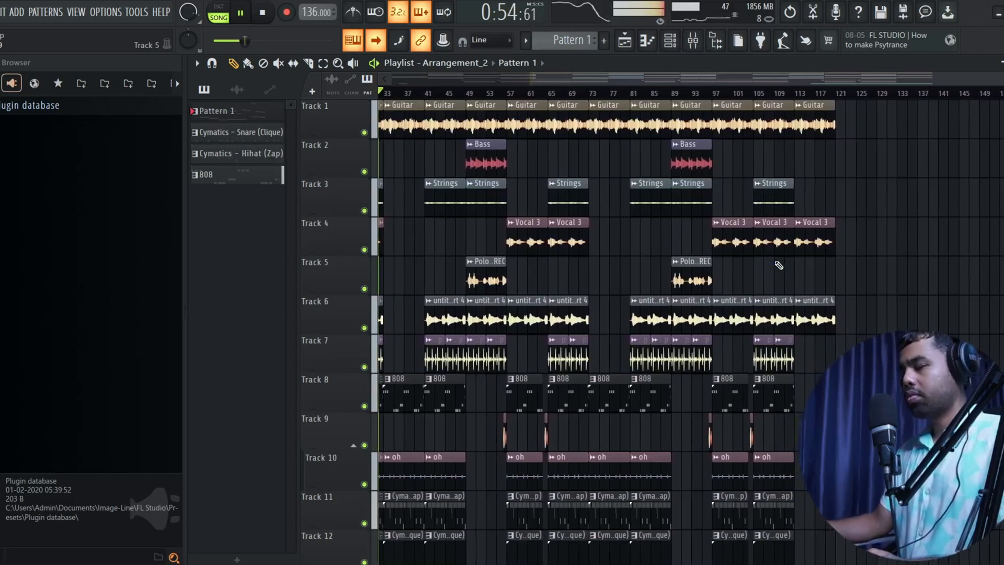
key("space")
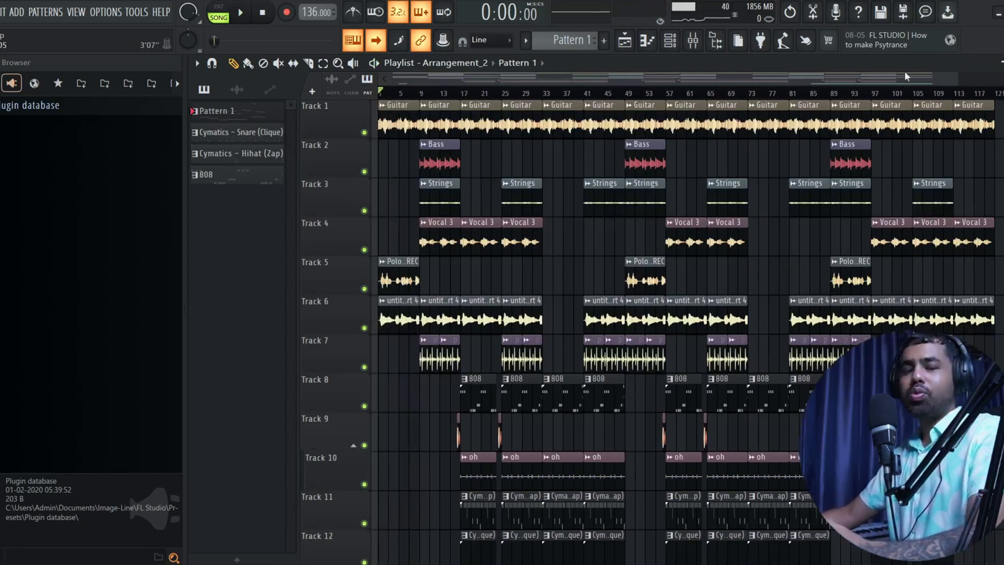
- Delete the 808, oh, Cymatics hihat and Cymatics snare clips starting at bar 17 on Tracks 8 and 10 to 12
scroll(684, 266, "down", 4)
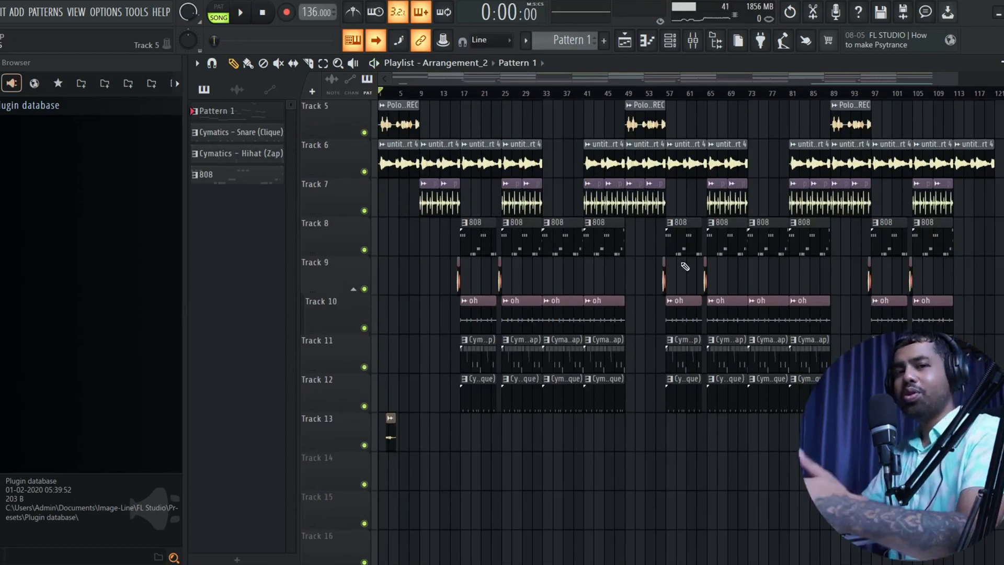
right_click(479, 248)
right_click(491, 322)
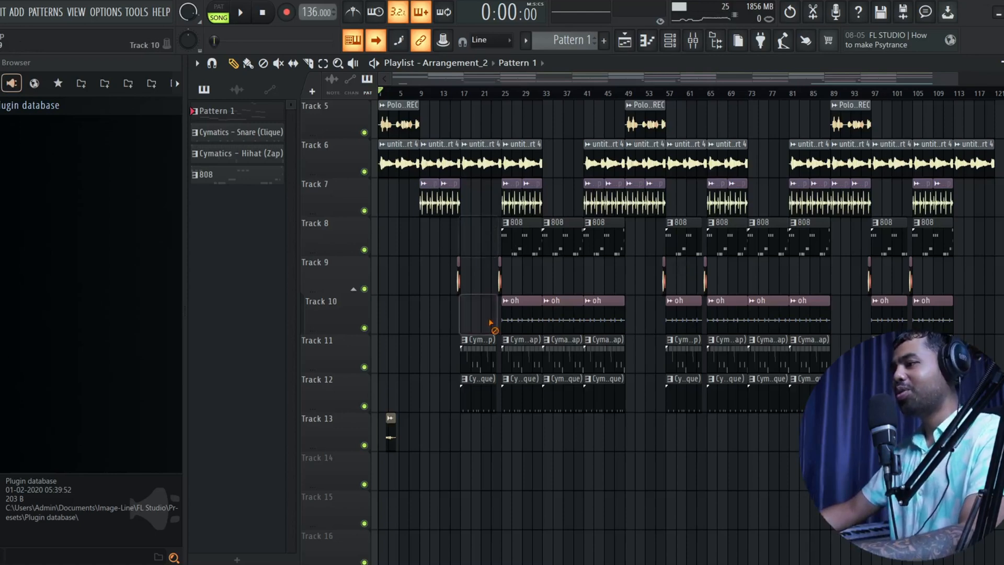
- Place the Drum Loop audio clip on Track 13 at bar 17 and play the arrangement from bar 9
left_click(237, 90)
left_click_drag(220, 412, 461, 442)
left_click(423, 93)
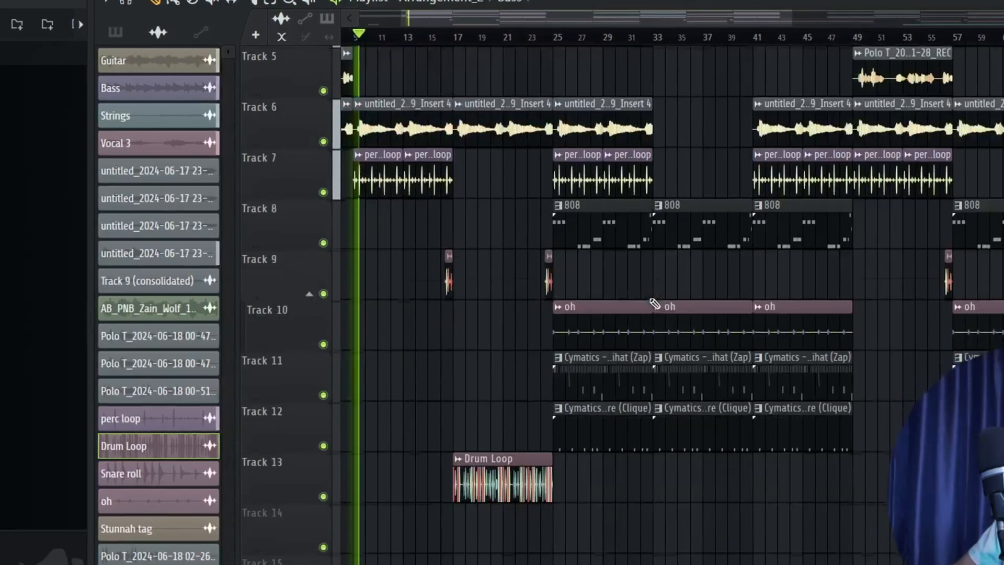